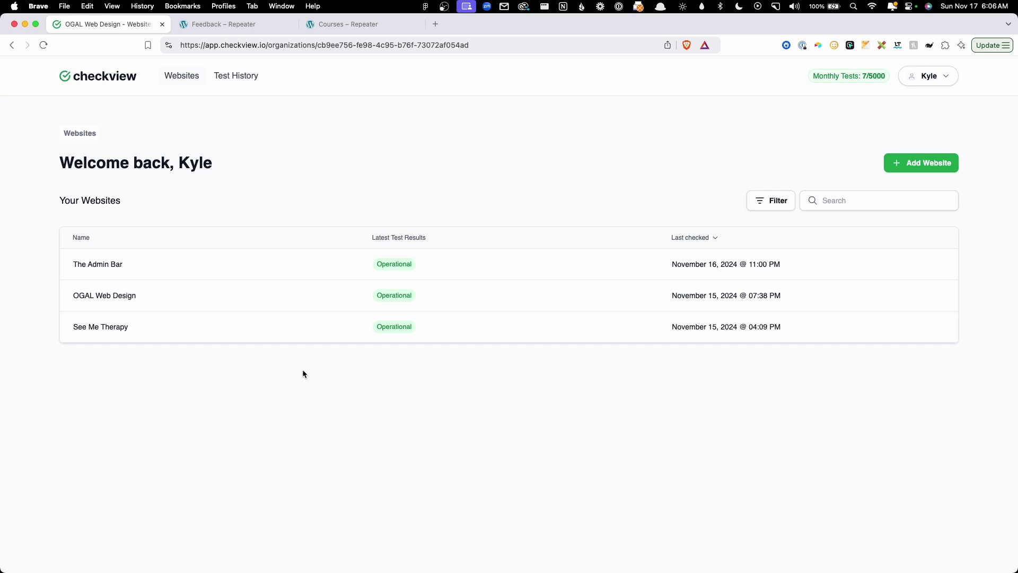
# - Examine the fields of the feedback form and the contact form on the Repeater site's Feedback and Courses pages
pyautogui.click(243, 26)
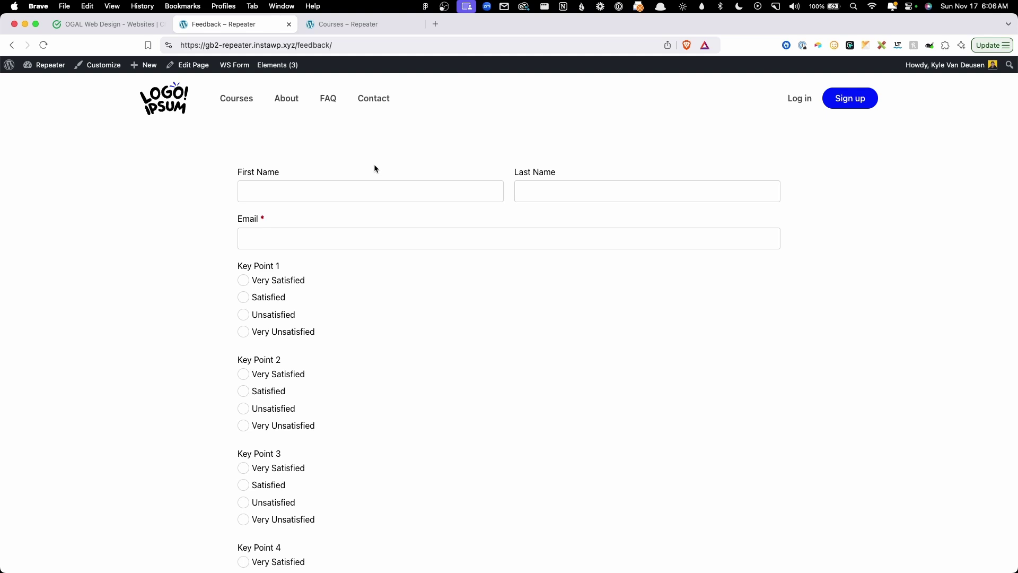
pyautogui.scroll(-10, 391, 254)
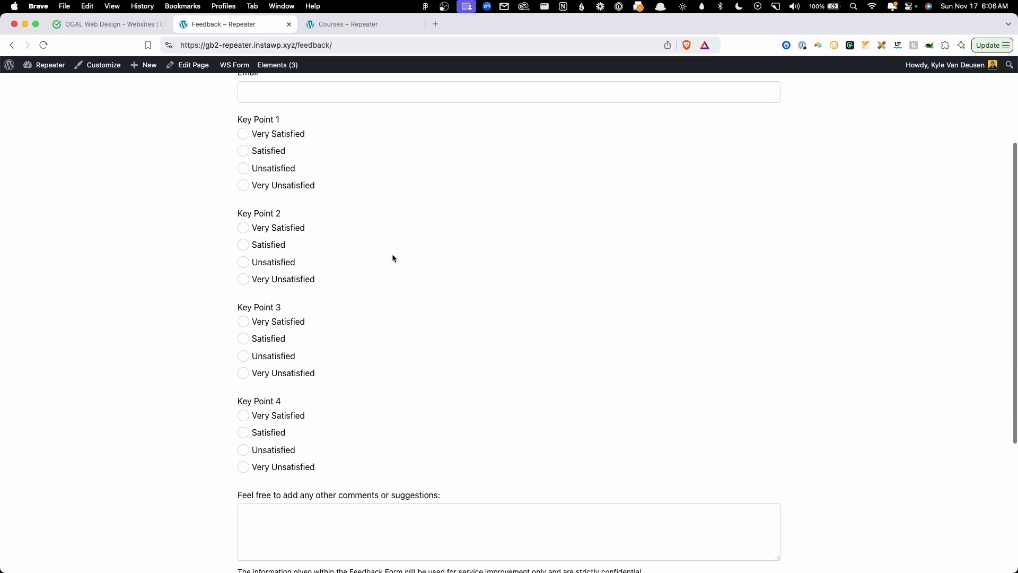
pyautogui.scroll(10, 390, 262)
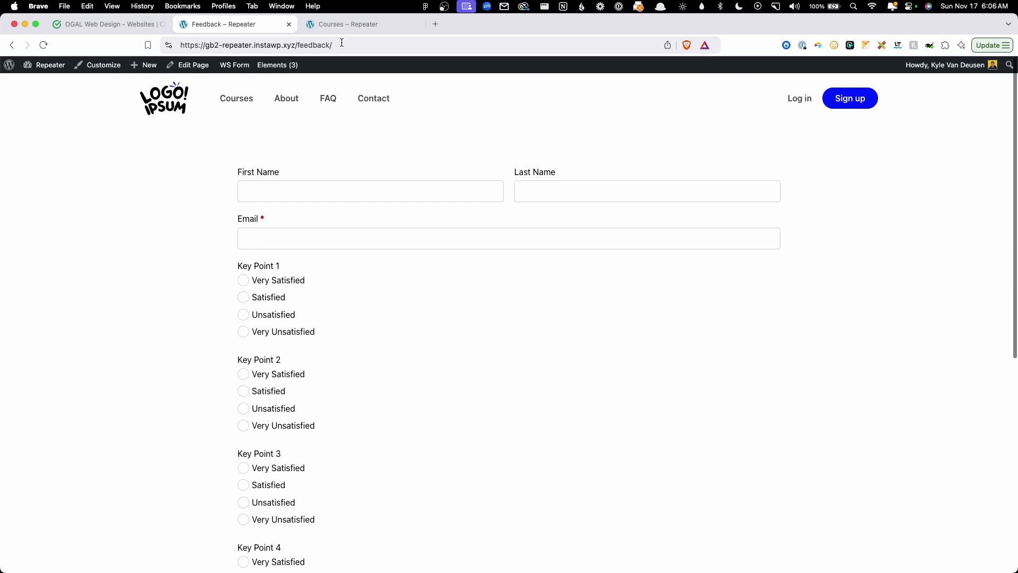
pyautogui.click(350, 24)
pyautogui.scroll(-1, 440, 280)
pyautogui.scroll(-1, 437, 276)
pyautogui.scroll(2, 434, 273)
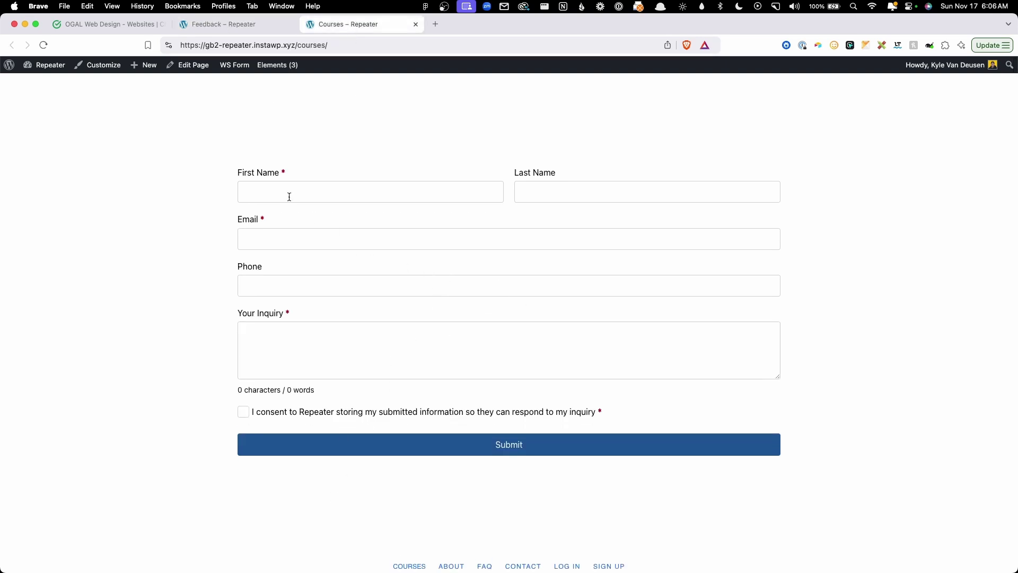
pyautogui.moveTo(296, 45); pyautogui.dragTo(137, 48)
pyautogui.press('super+c')
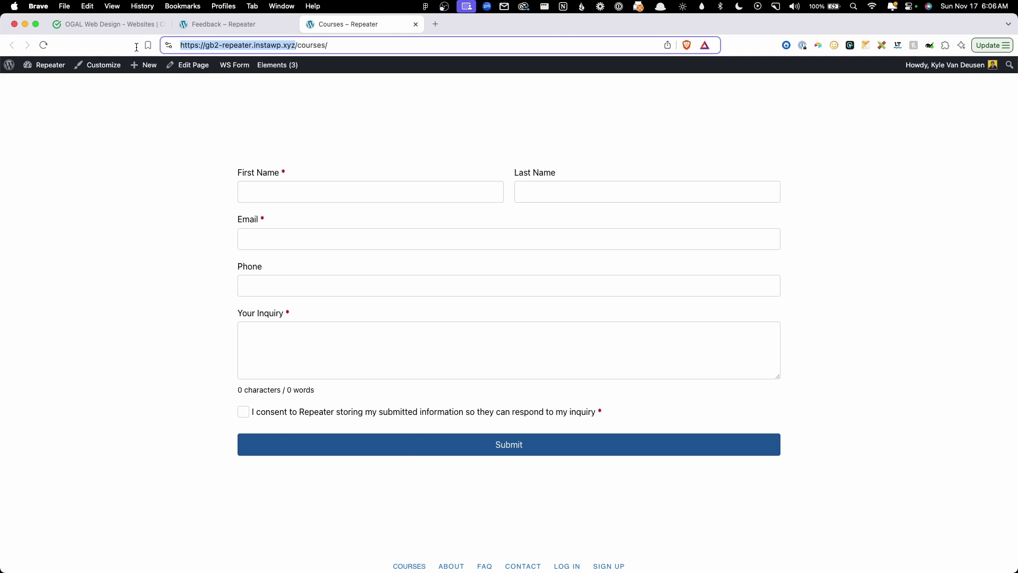
pyautogui.click(92, 23)
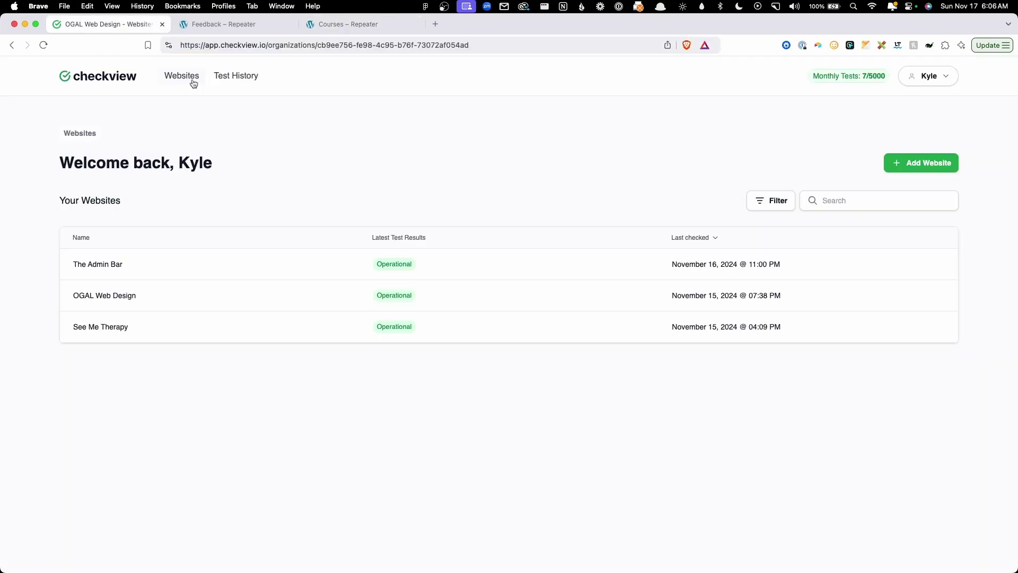
pyautogui.click(921, 163)
pyautogui.click(451, 341)
pyautogui.press('super+v')
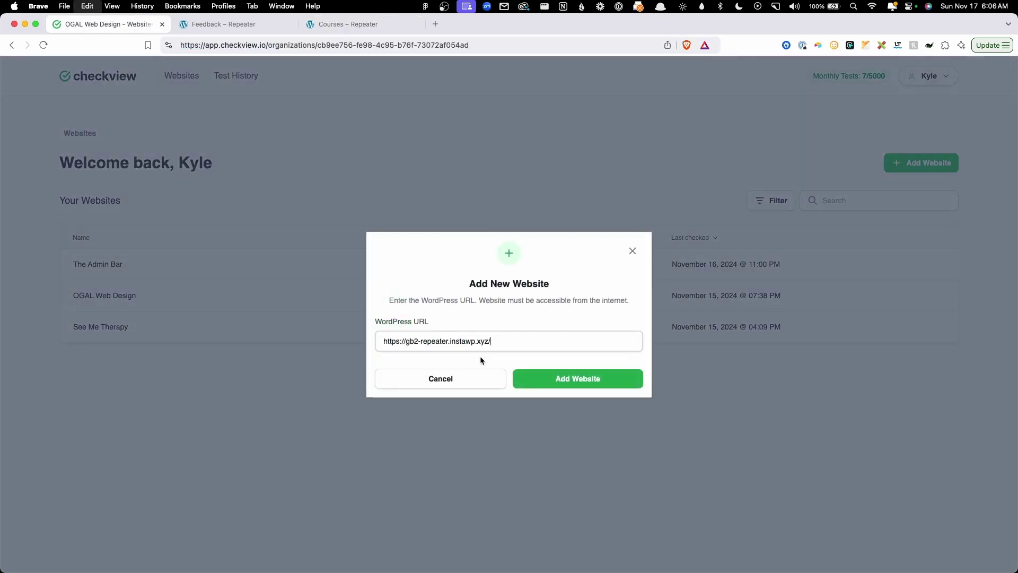
pyautogui.click(551, 383)
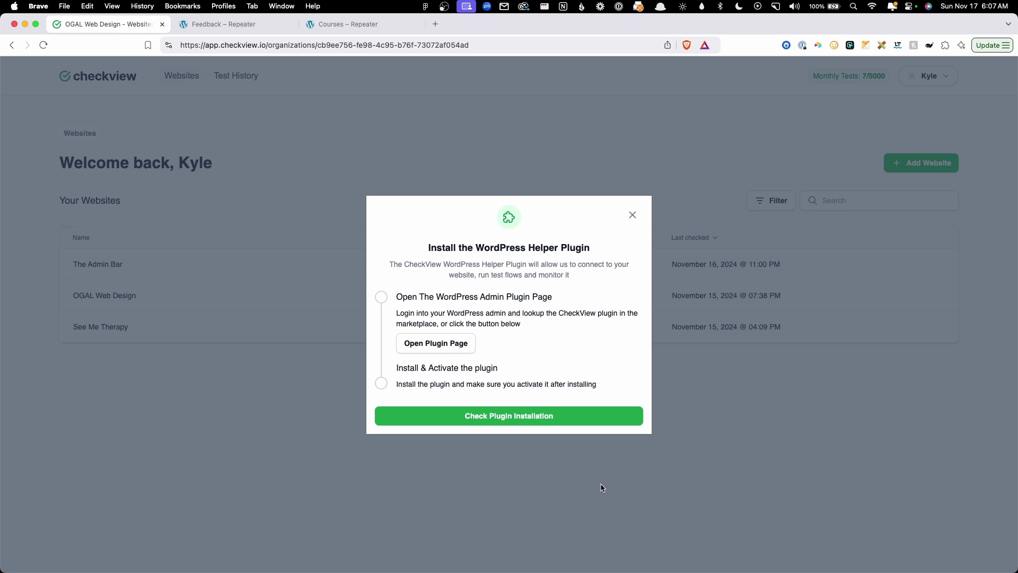
# - Go to the Repeater site's WordPress admin and search the plugins available to add for "checkview"
pyautogui.click(231, 27)
pyautogui.moveTo(25, 74)
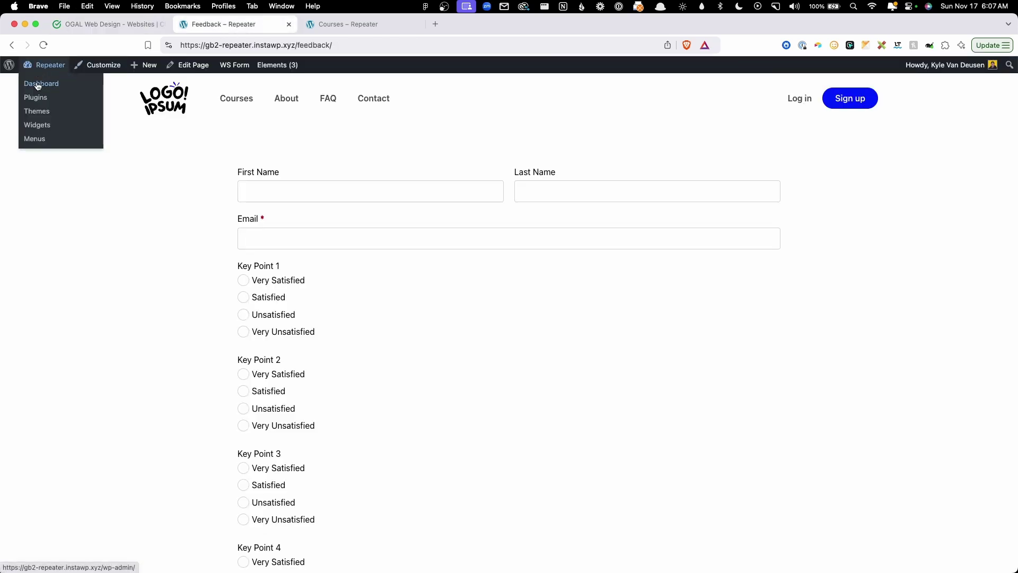
pyautogui.click(39, 109)
pyautogui.moveTo(45, 301)
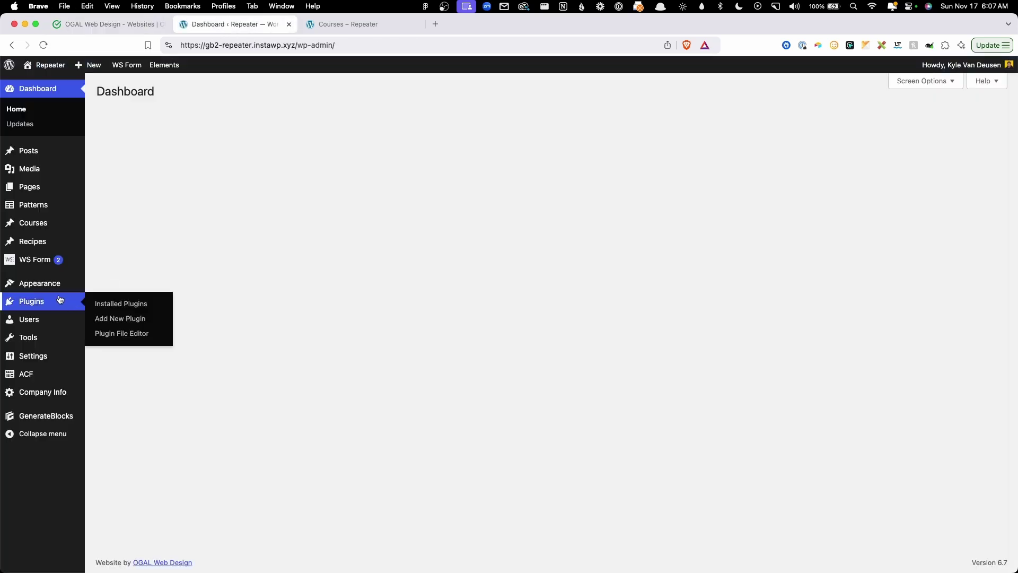
pyautogui.click(114, 319)
pyautogui.click(860, 120)
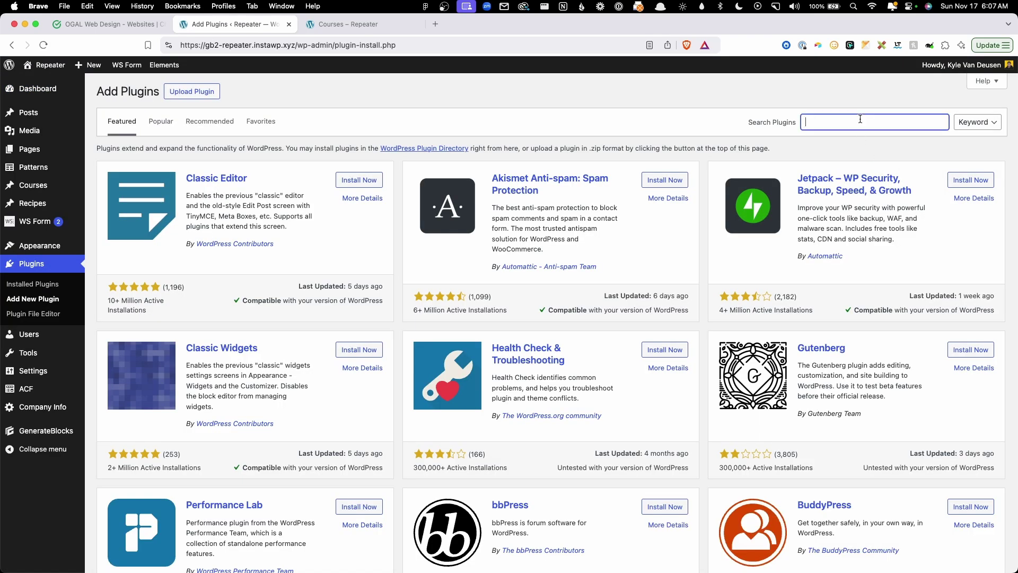
pyautogui.write('checkview')
# - Install and activate the CheckView Automated Testing plugin, and run the plugin installation check back in CheckView
pyautogui.click(371, 182)
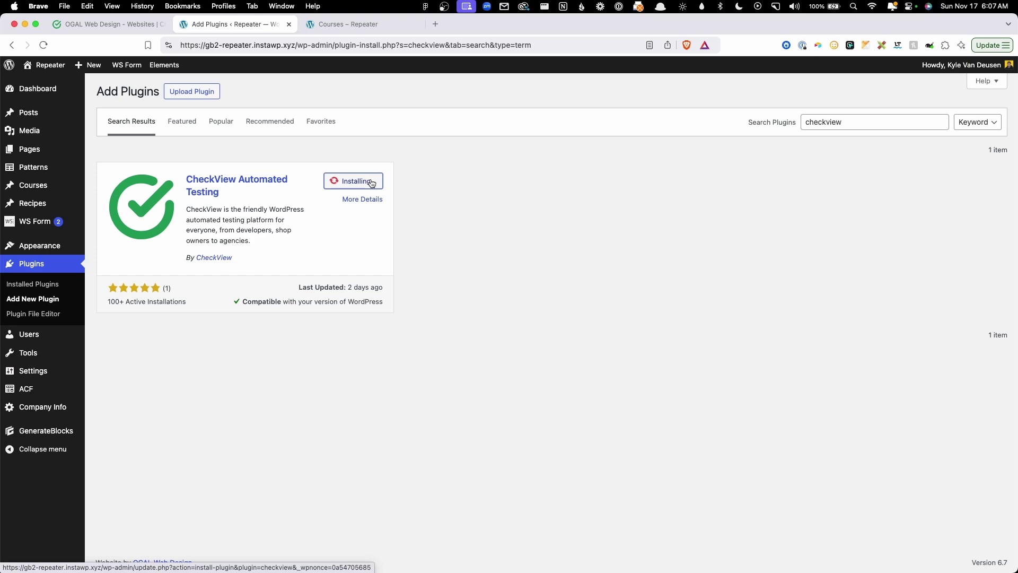
pyautogui.click(371, 181)
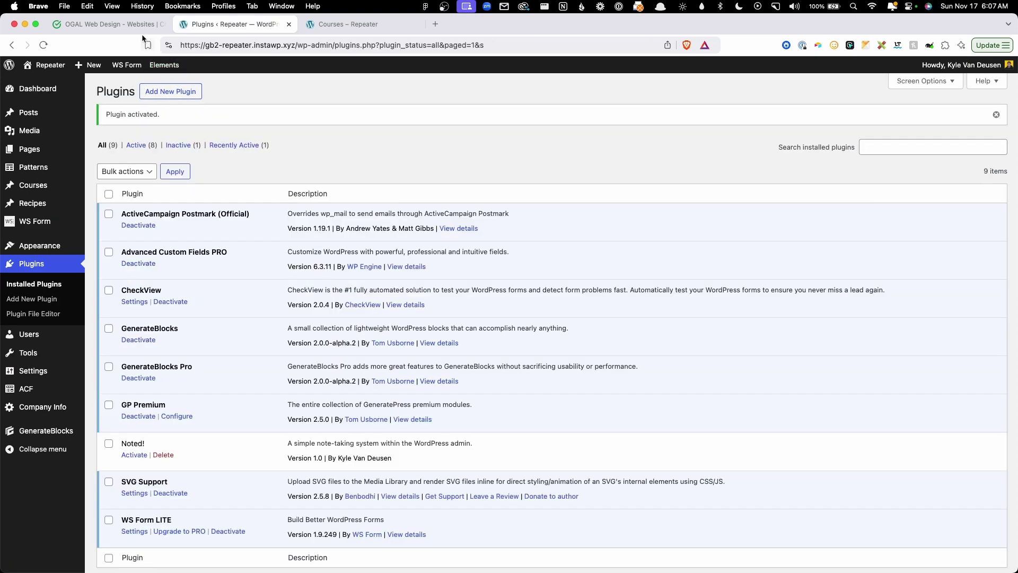
pyautogui.click(114, 24)
pyautogui.click(476, 417)
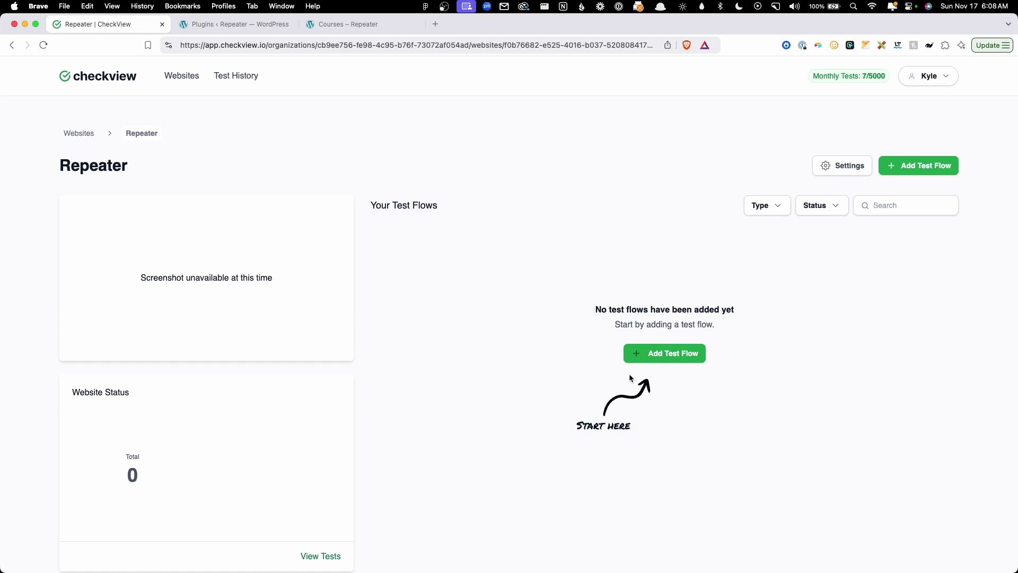
# - Start a new test flow from the WSForms template for the Contact Us form at the URL /courses/
pyautogui.click(672, 356)
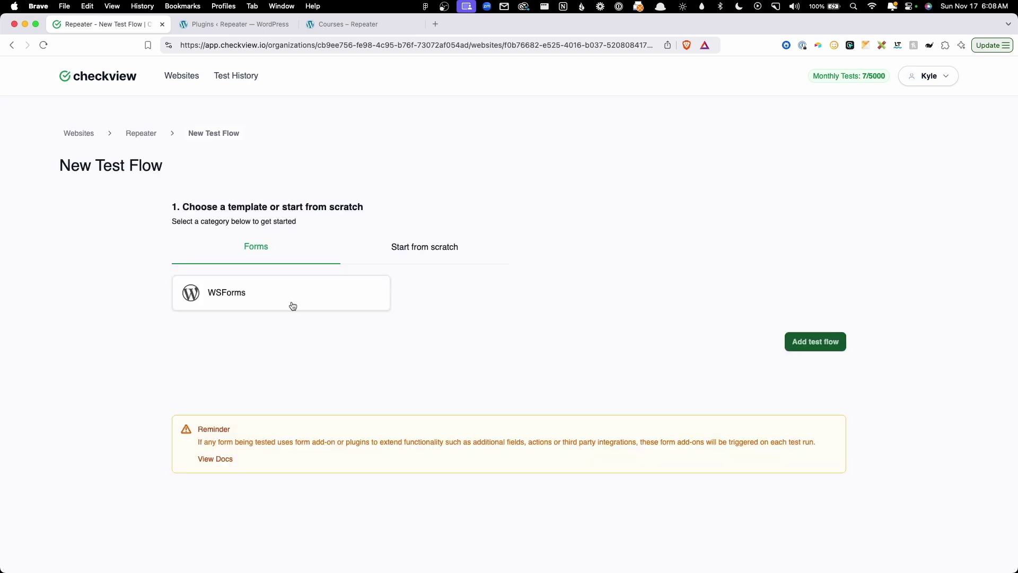
pyautogui.click(292, 306)
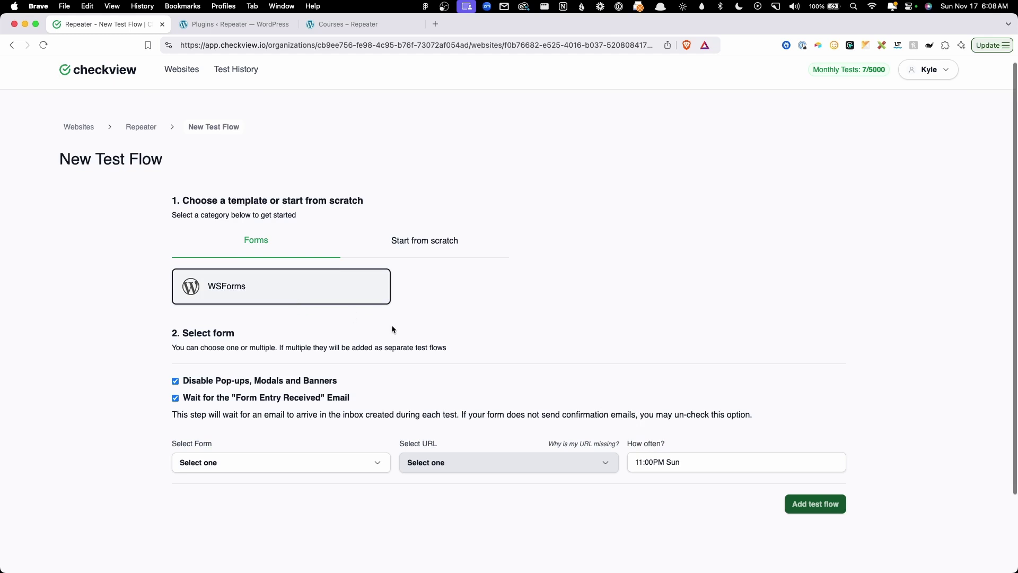
pyautogui.scroll(-3, 207, 371)
pyautogui.click(207, 370)
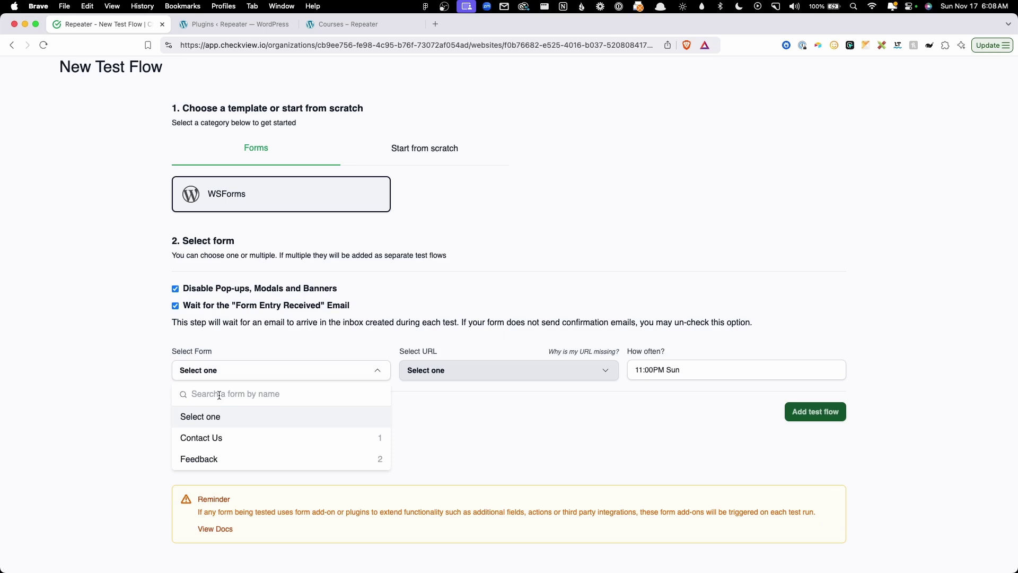
pyautogui.click(235, 438)
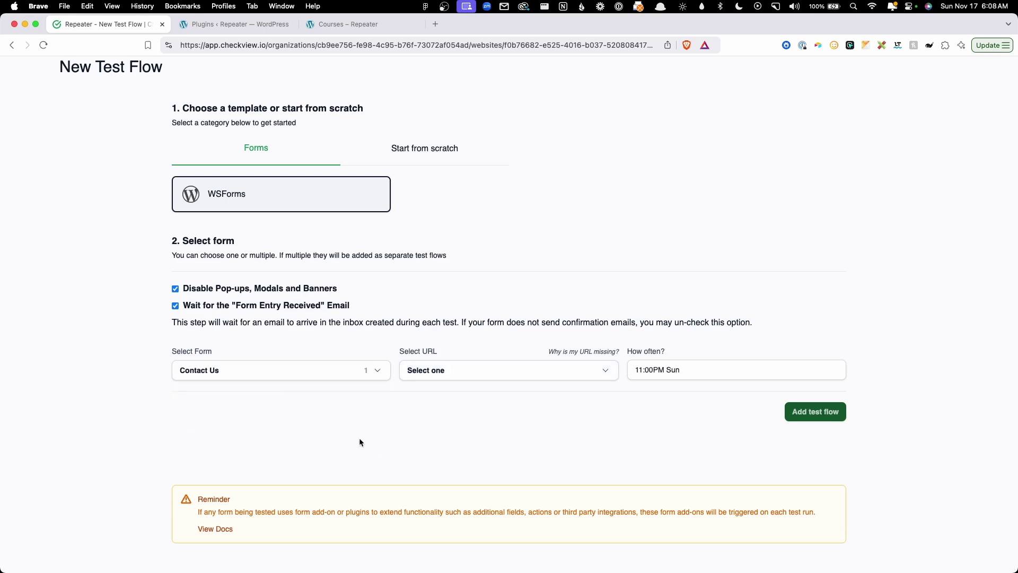
pyautogui.click(471, 374)
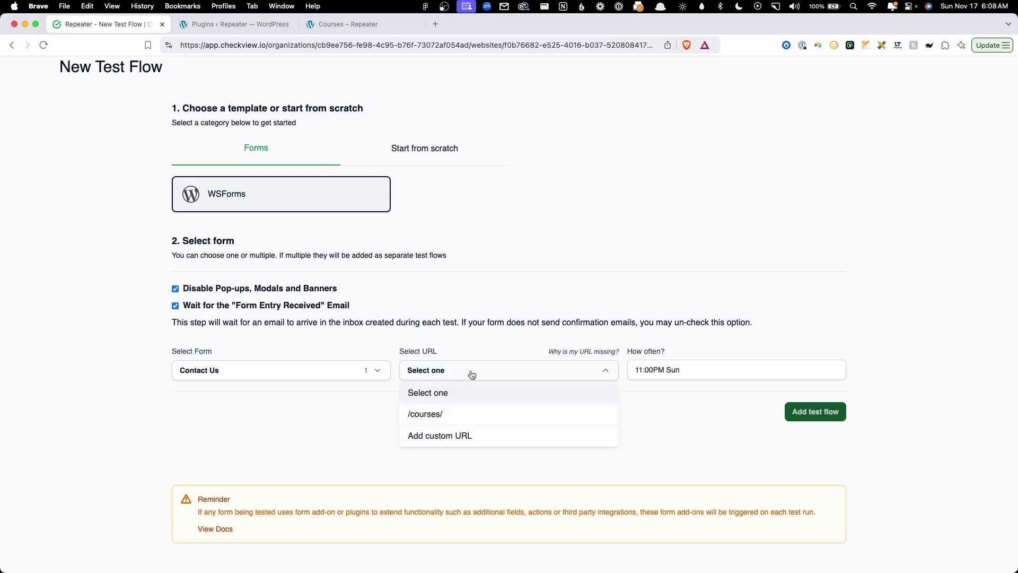
pyautogui.click(481, 422)
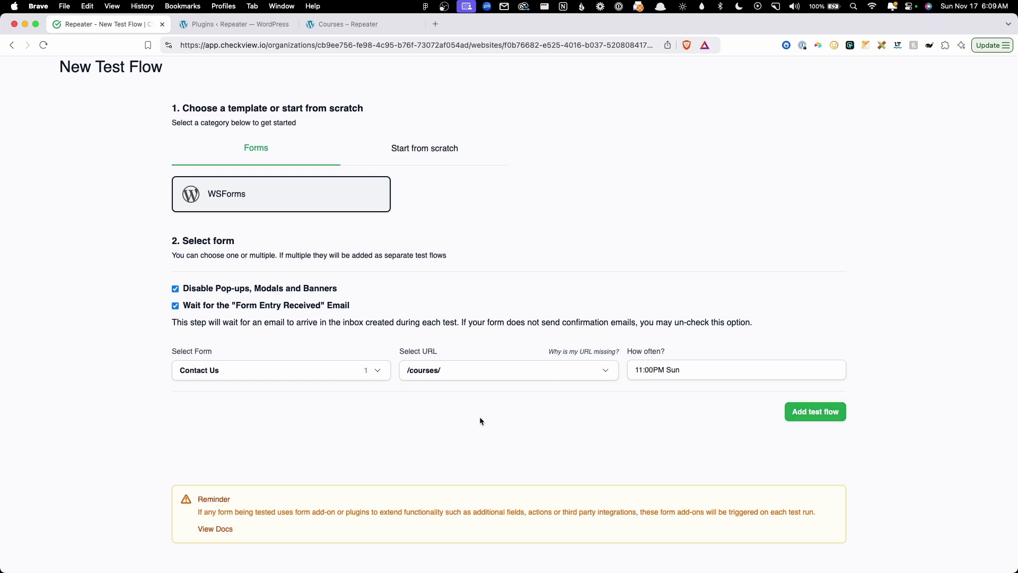
# - Schedule the test weekly on Monday at 11:00PM and add the test flow to the Repeater website
pyautogui.click(646, 377)
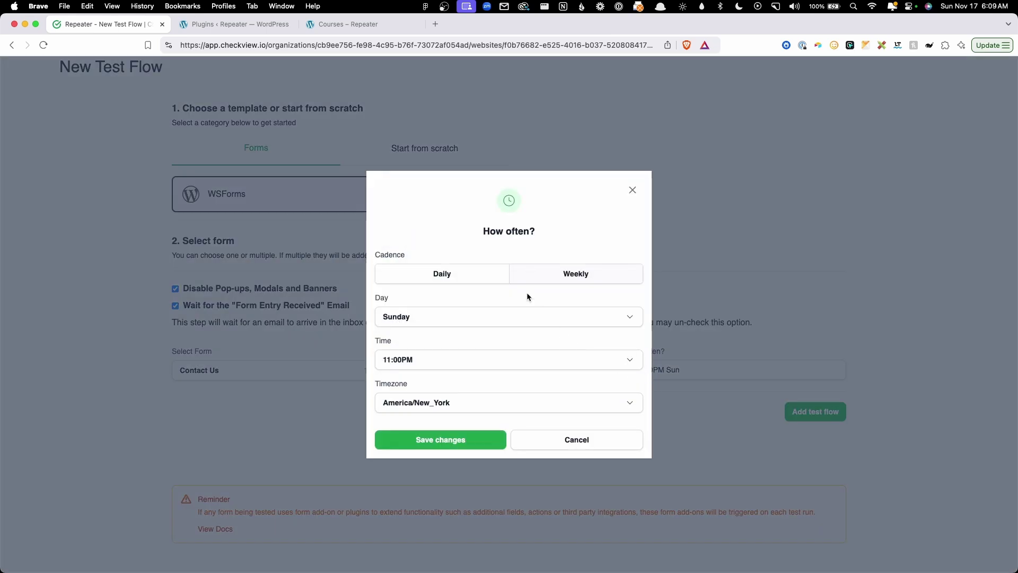
pyautogui.click(480, 278)
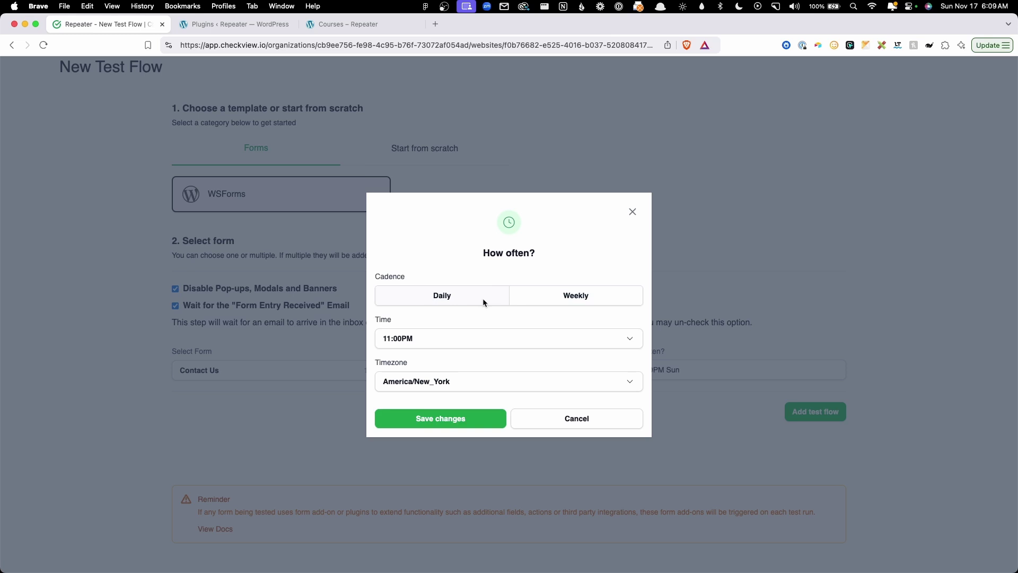
pyautogui.click(545, 298)
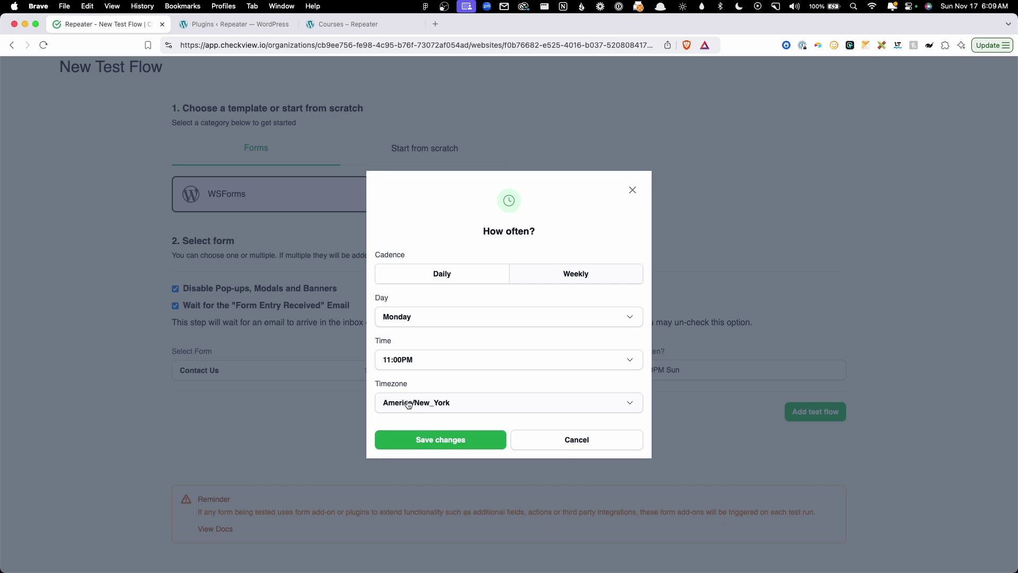
pyautogui.click(462, 443)
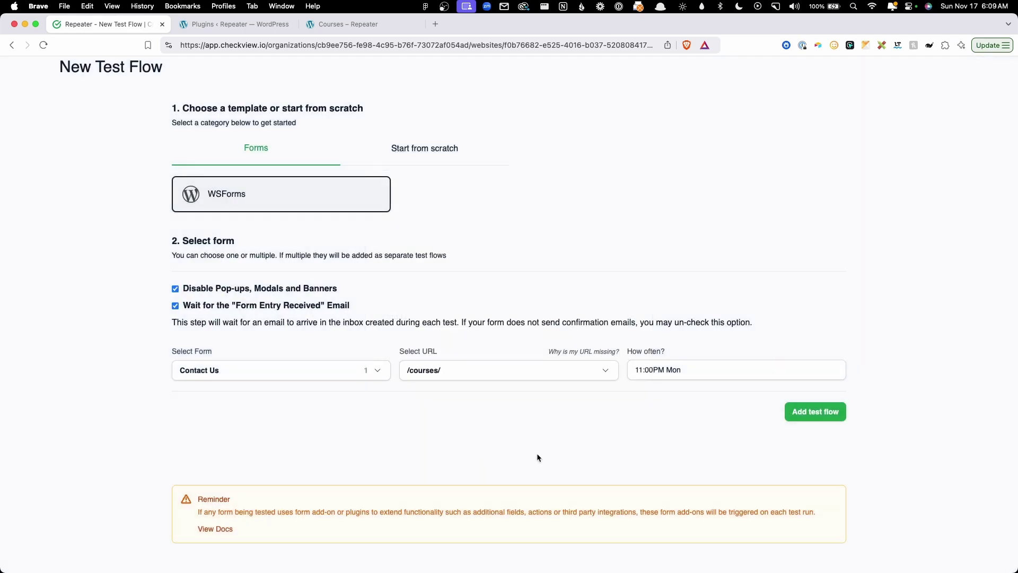
pyautogui.click(815, 412)
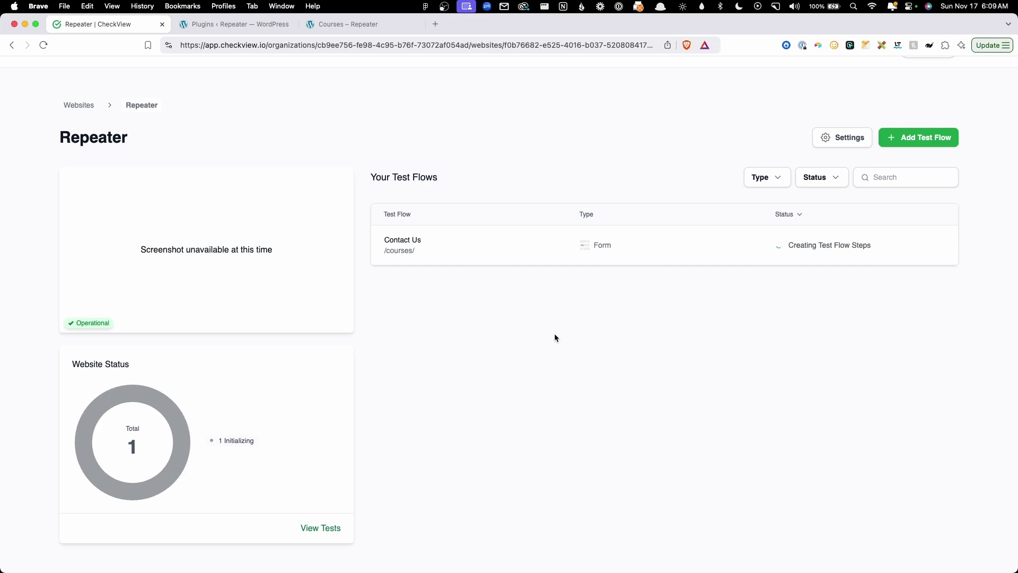
# - Open checkview.io in a new browser tab and review the supported WordPress plugins and the expanded list of features
pyautogui.moveTo(268, 46); pyautogui.dragTo(237, 46)
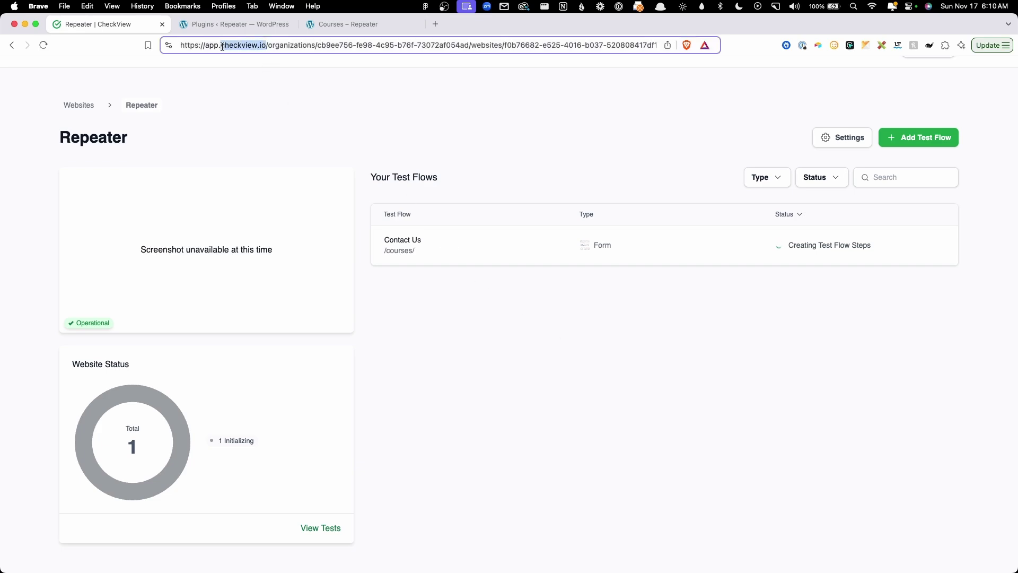
pyautogui.moveTo(222, 47); pyautogui.dragTo(439, 22)
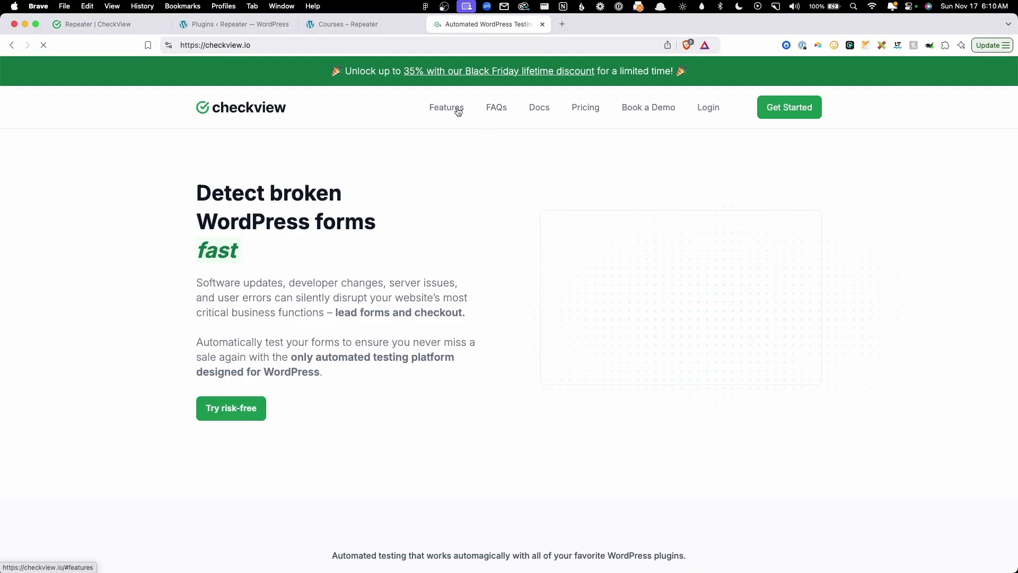
pyautogui.scroll(-5, 456, 106)
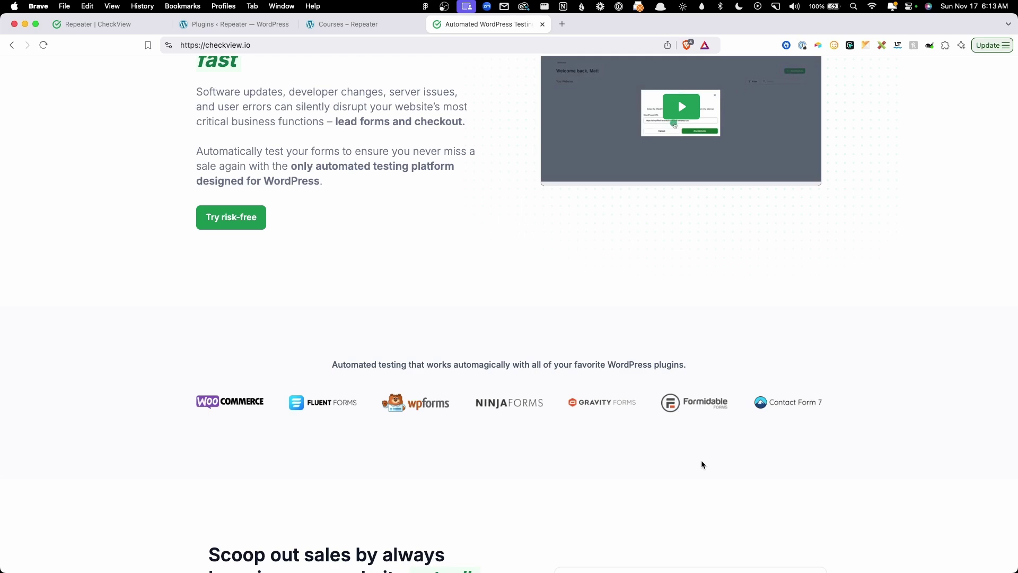
pyautogui.scroll(4, 547, 444)
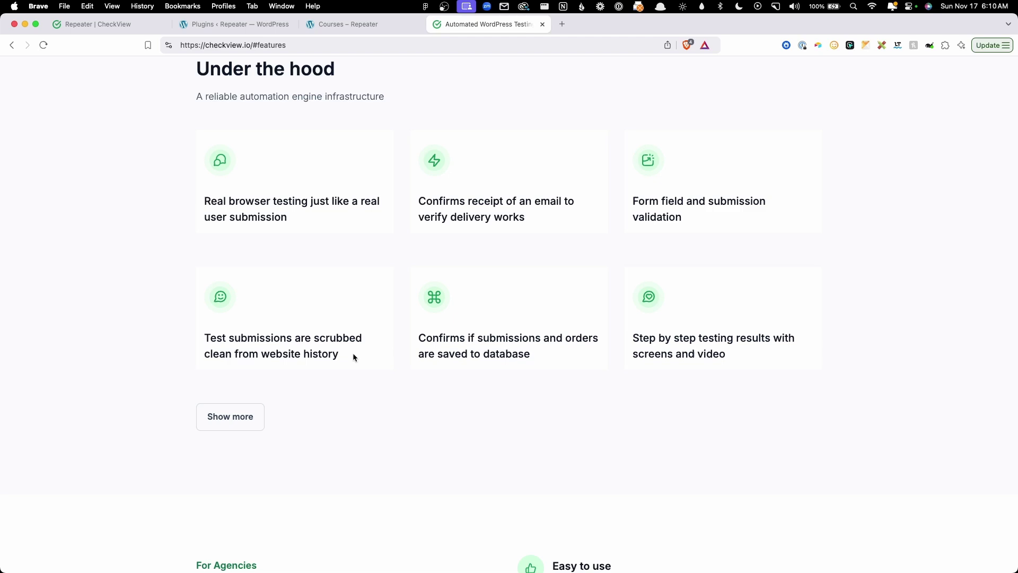
pyautogui.click(243, 407)
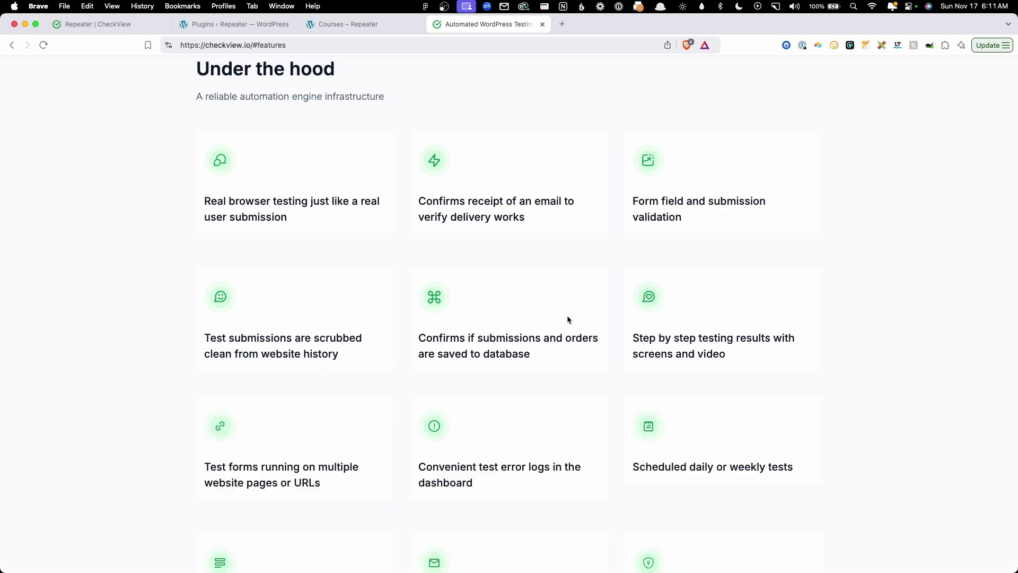
pyautogui.scroll(-6, 567, 319)
pyautogui.scroll(-3, 576, 337)
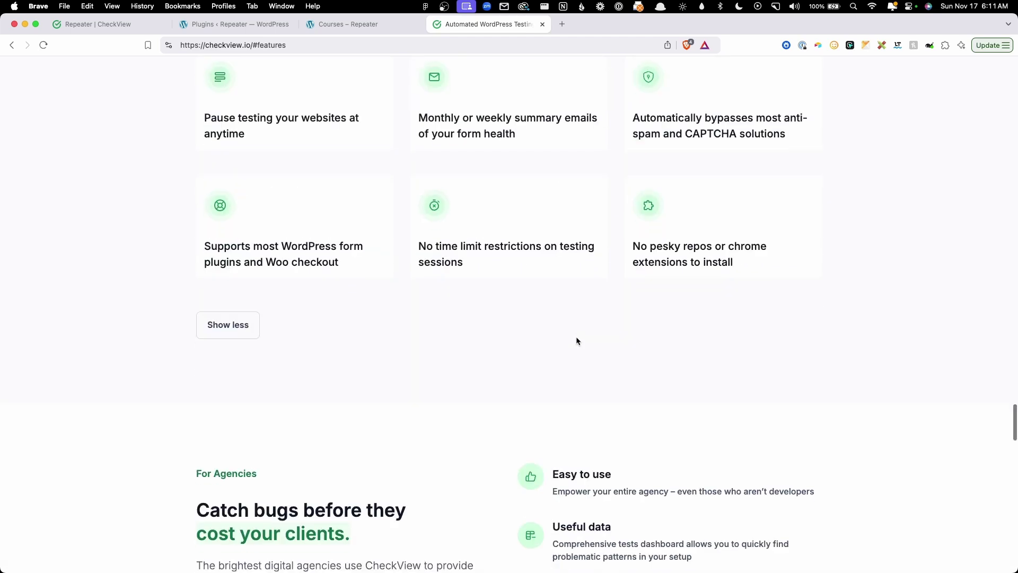
pyautogui.scroll(15, 576, 336)
pyautogui.scroll(20, 575, 336)
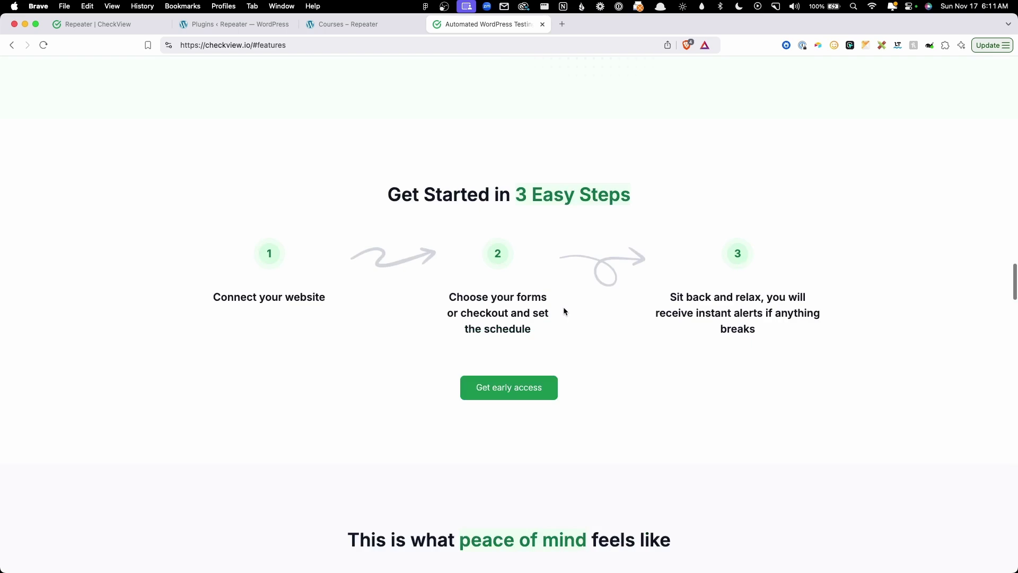
pyautogui.scroll(10, 535, 263)
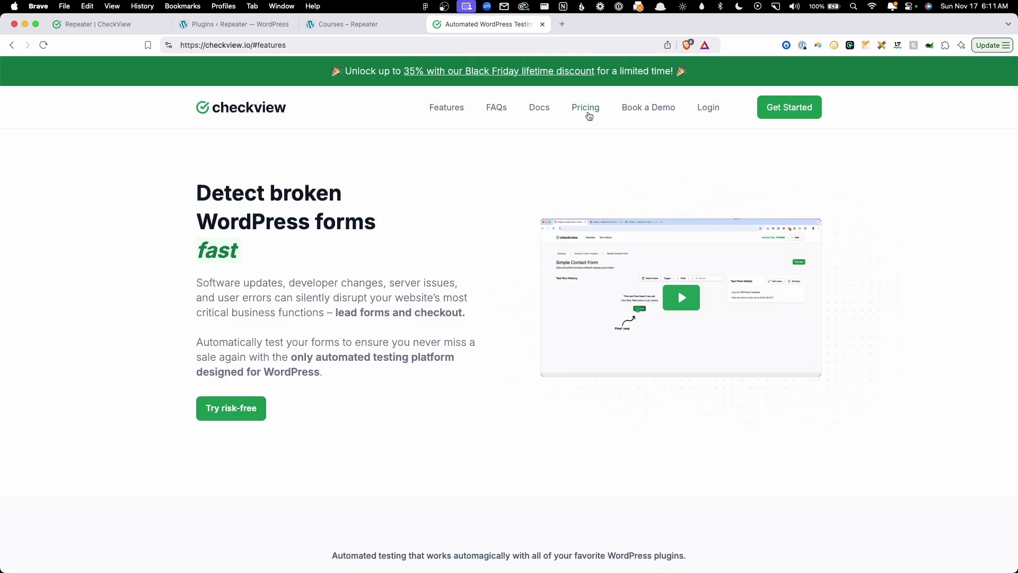
# - Review CheckView's pricing plans and the comparison of features included in Essentials, Plus and Advanced
pyautogui.click(585, 108)
pyautogui.scroll(-5, 681, 288)
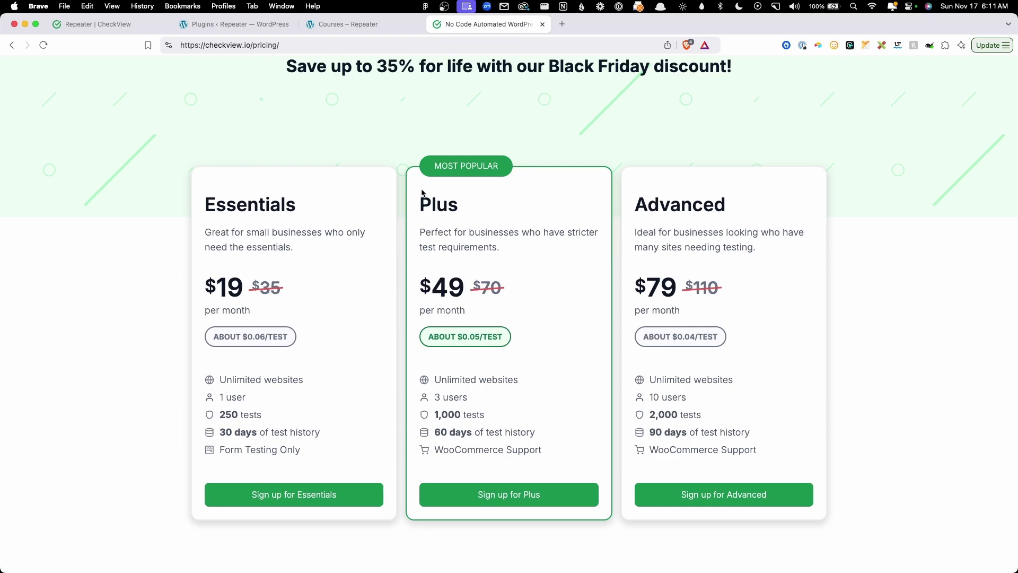
pyautogui.scroll(-15, 462, 351)
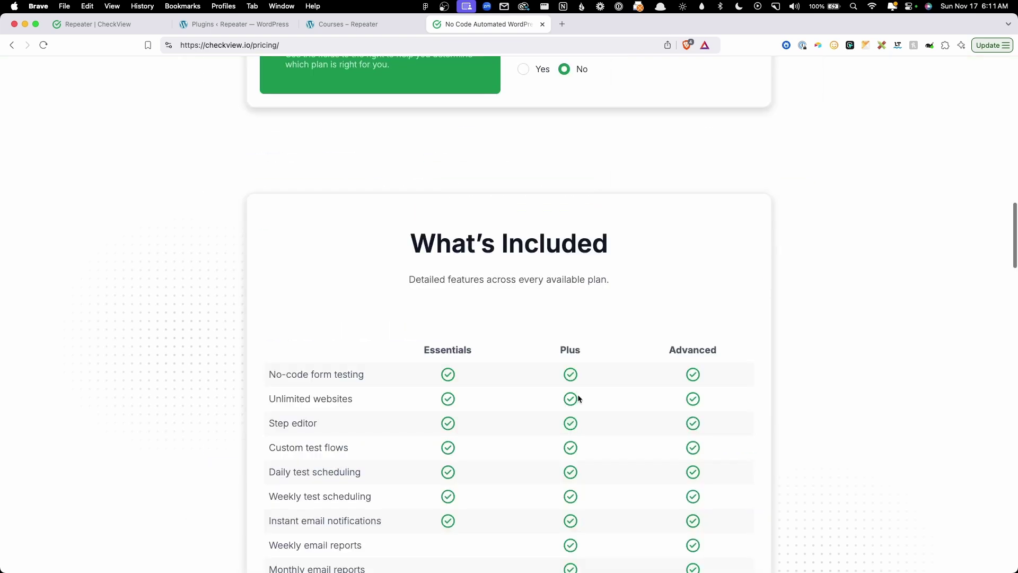
# - Review the test allowances of the Essentials, Plus and Advanced plans and the Black Friday discount offer
pyautogui.scroll(20, 523, 396)
pyautogui.scroll(-5, 523, 399)
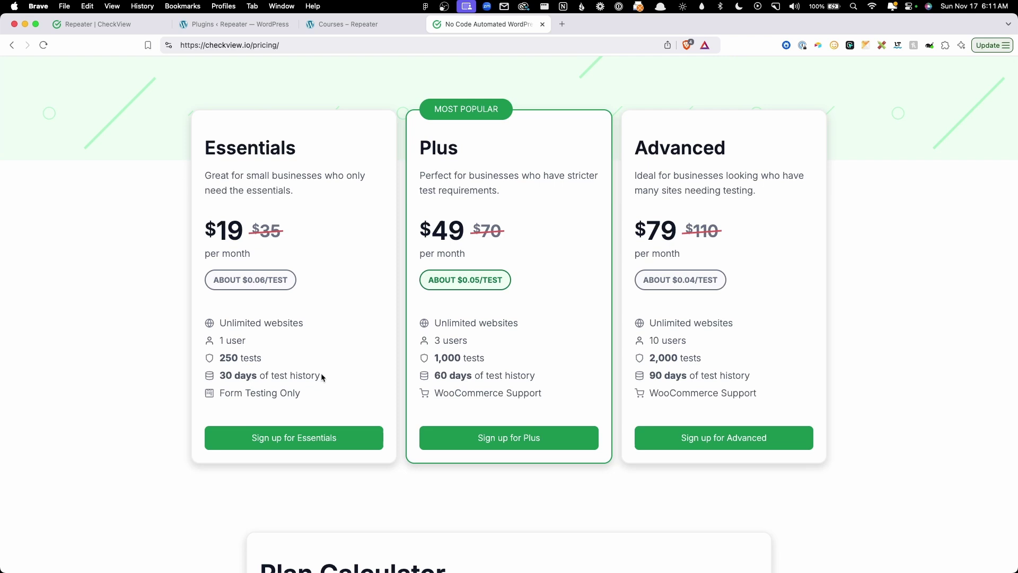
pyautogui.moveTo(237, 359); pyautogui.dragTo(222, 359)
pyautogui.moveTo(461, 358); pyautogui.dragTo(435, 359)
pyautogui.moveTo(684, 358); pyautogui.dragTo(651, 360)
pyautogui.click(651, 361)
pyautogui.scroll(3, 586, 334)
pyautogui.moveTo(377, 143); pyautogui.dragTo(410, 147)
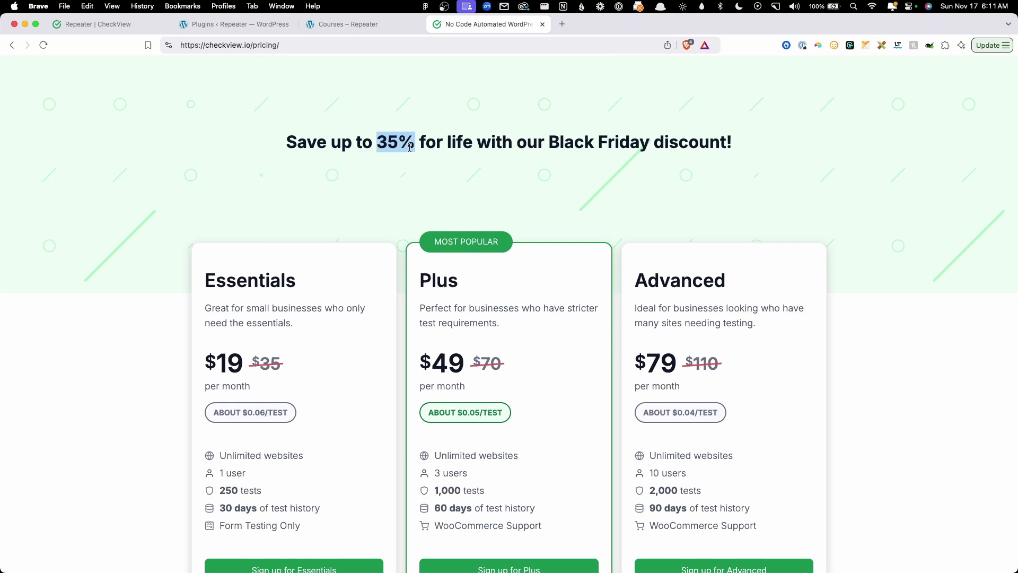
pyautogui.scroll(-2, 337, 345)
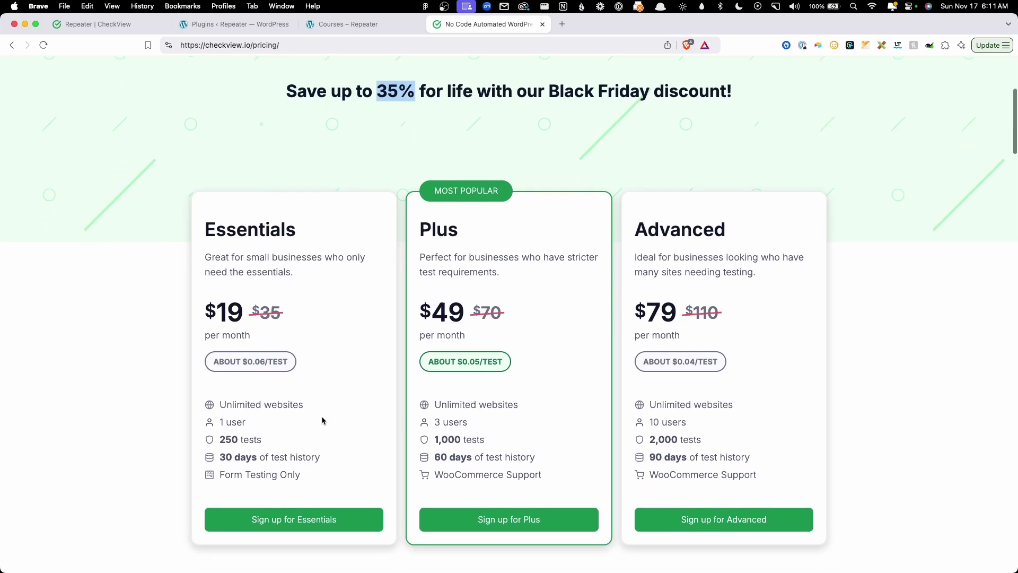
pyautogui.click(320, 414)
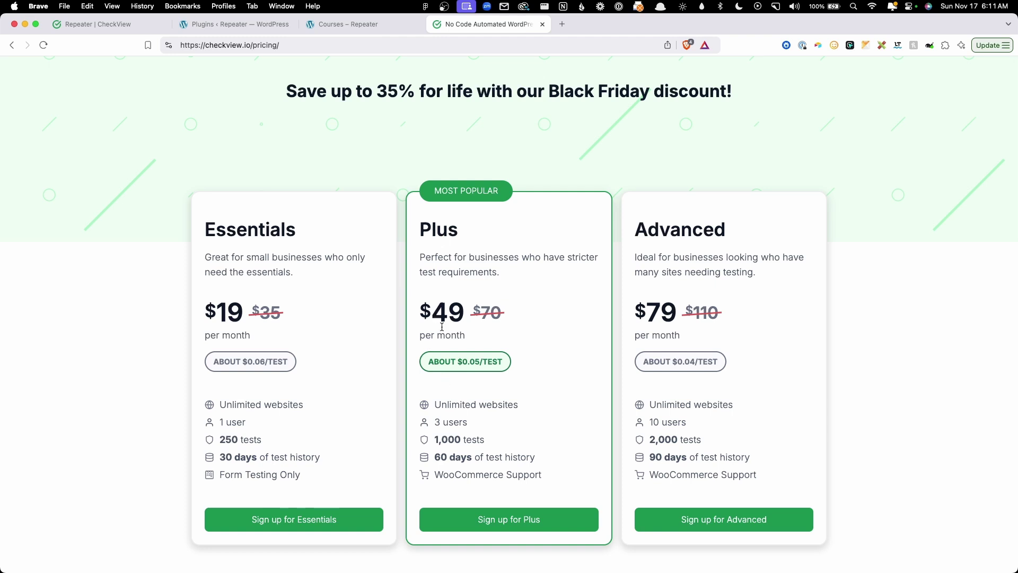
# - Compare the Plus plan's website, user and test history limits with the Advanced plan's price per test and inclusions
pyautogui.scroll(-1, 500, 388)
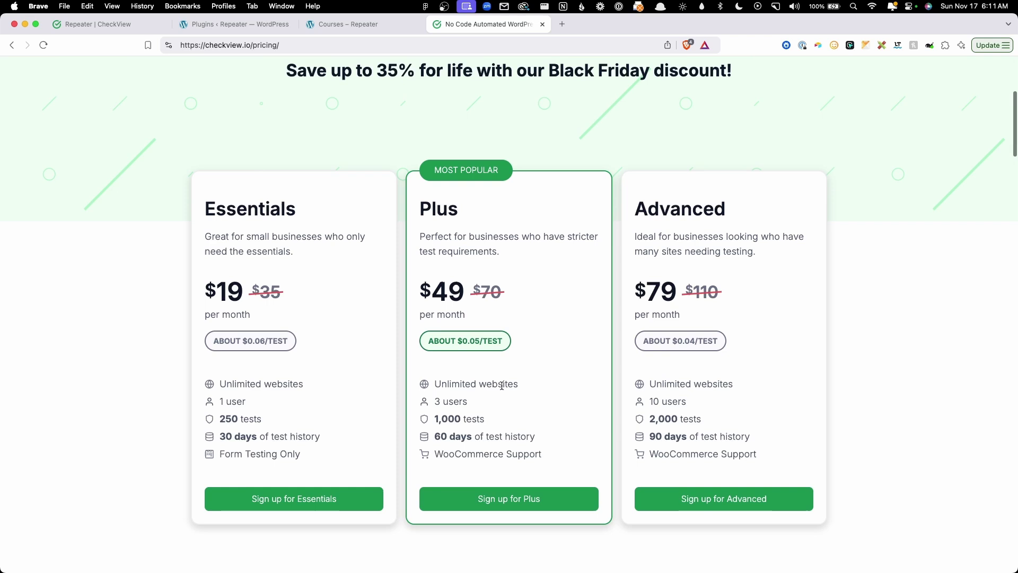
pyautogui.moveTo(475, 378); pyautogui.dragTo(435, 396)
pyautogui.click(513, 378)
pyautogui.click(438, 427)
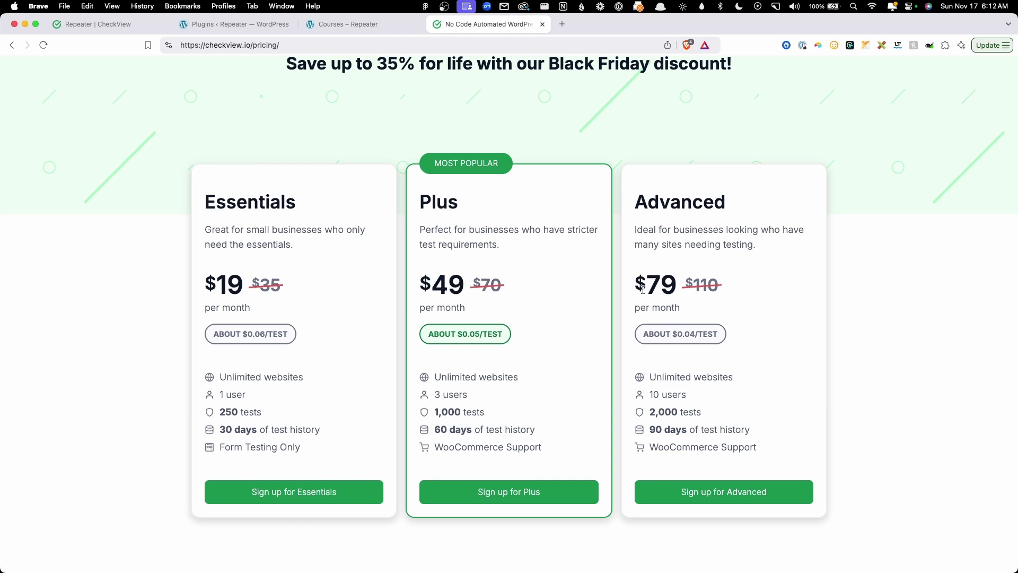
pyautogui.moveTo(690, 334); pyautogui.dragTo(694, 334)
pyautogui.click(694, 335)
pyautogui.scroll(-2, 704, 374)
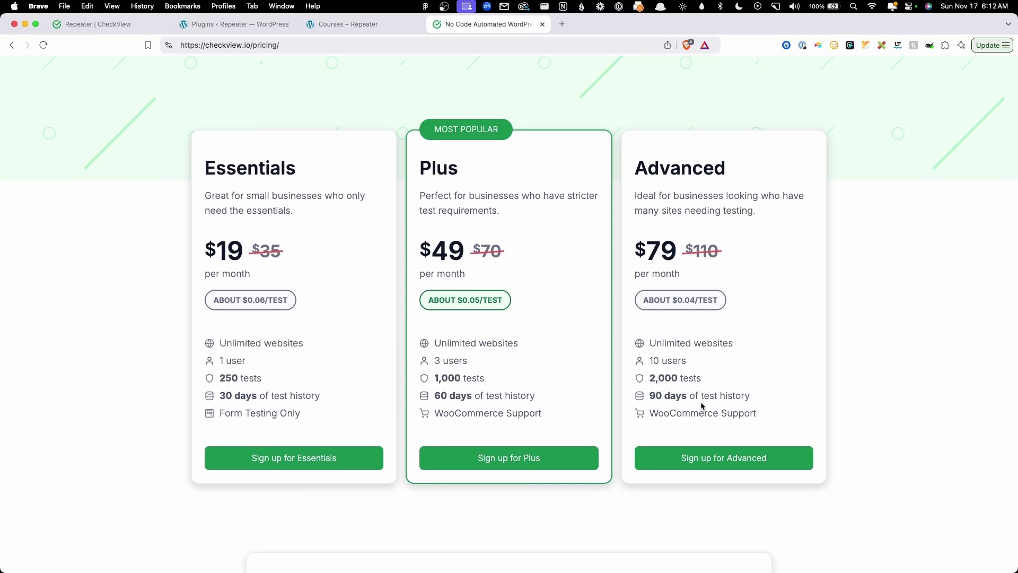
pyautogui.scroll(-1, 711, 401)
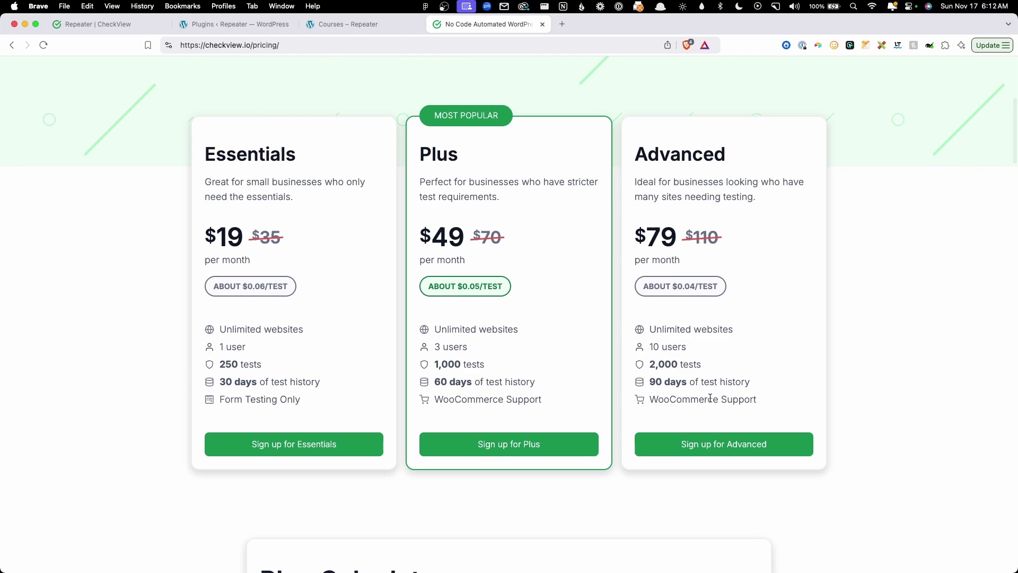
# - Set the Plan Calculator to 20 sites, 1 form per site and weekly test frequency
pyautogui.scroll(-2, 712, 399)
pyautogui.scroll(-15, 712, 402)
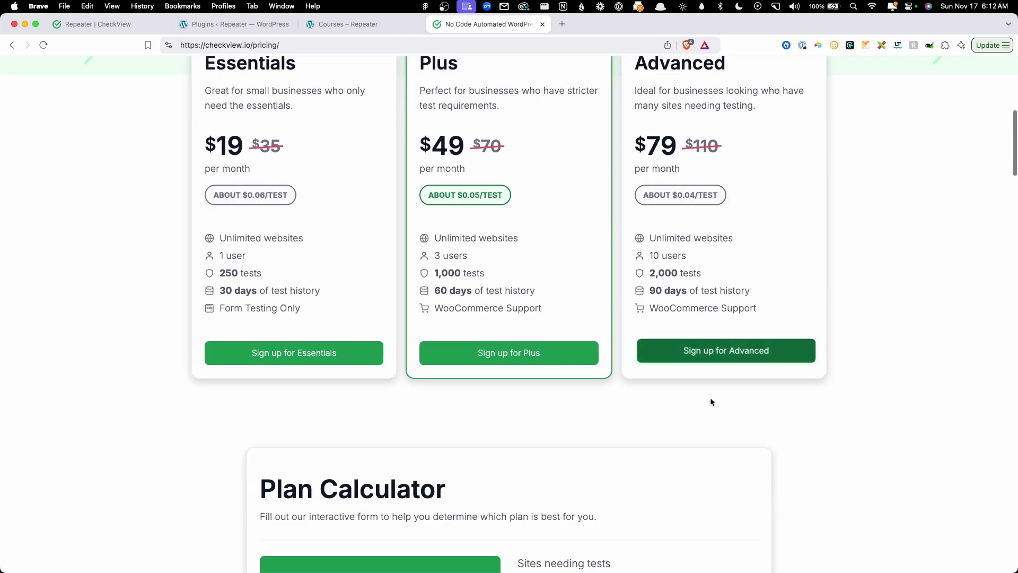
pyautogui.scroll(-4, 710, 395)
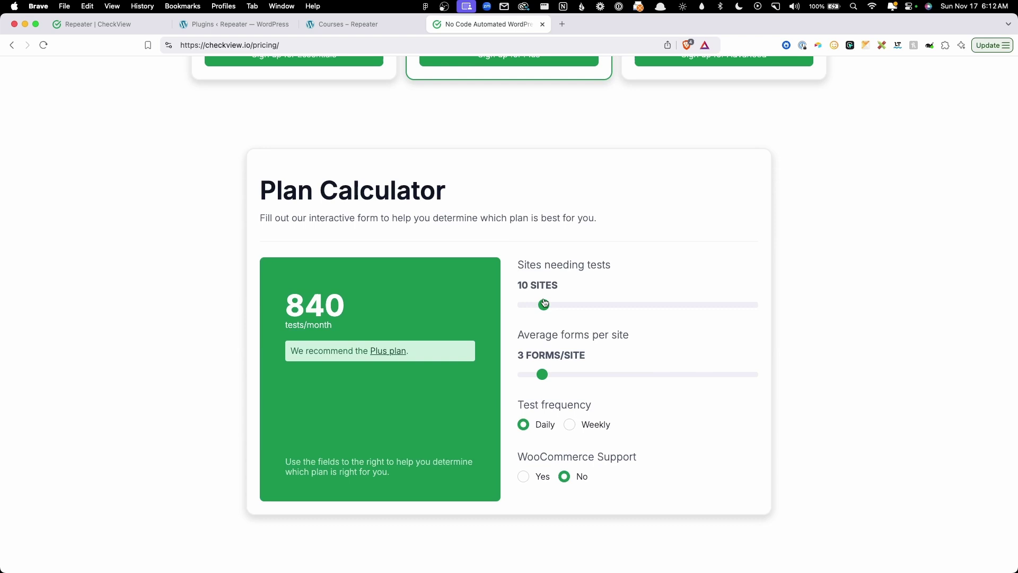
pyautogui.moveTo(543, 305); pyautogui.dragTo(567, 305)
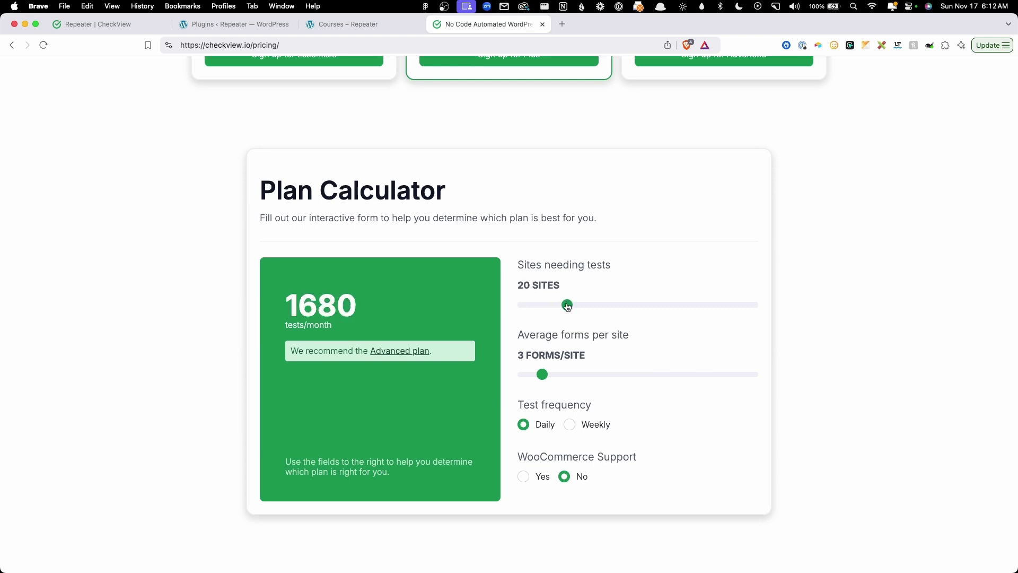
pyautogui.moveTo(542, 374); pyautogui.dragTo(476, 386)
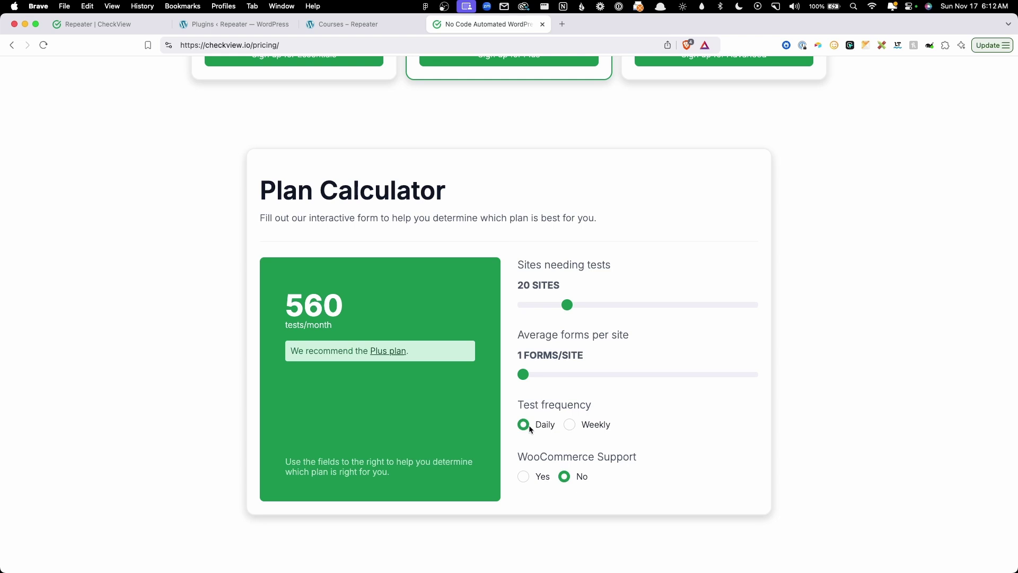
pyautogui.click(569, 425)
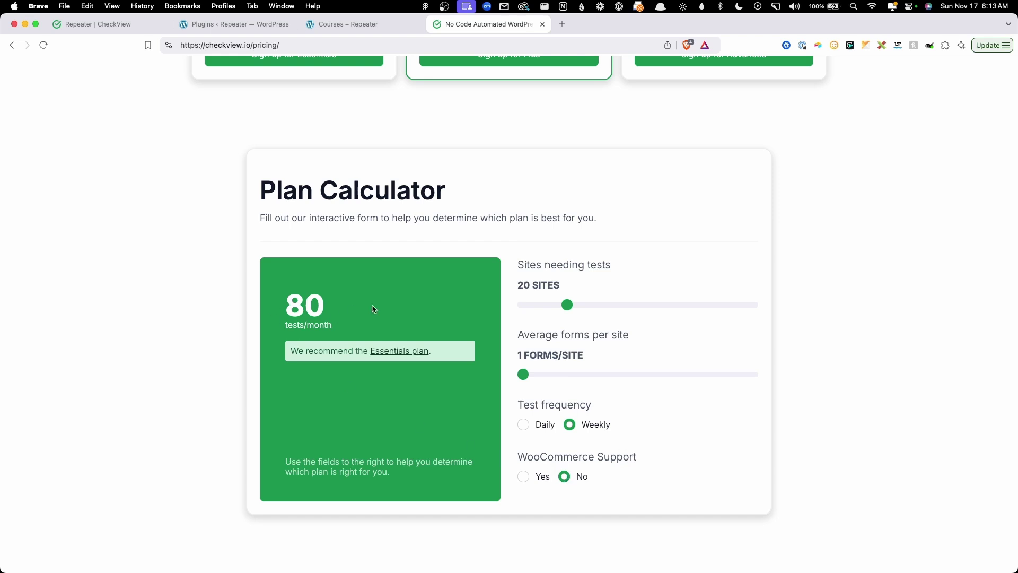
# - Compare the calculator's monthly test estimate and recommended plan with the Essentials plan's test allowance
pyautogui.moveTo(373, 308); pyautogui.dragTo(294, 302)
pyautogui.click(295, 301)
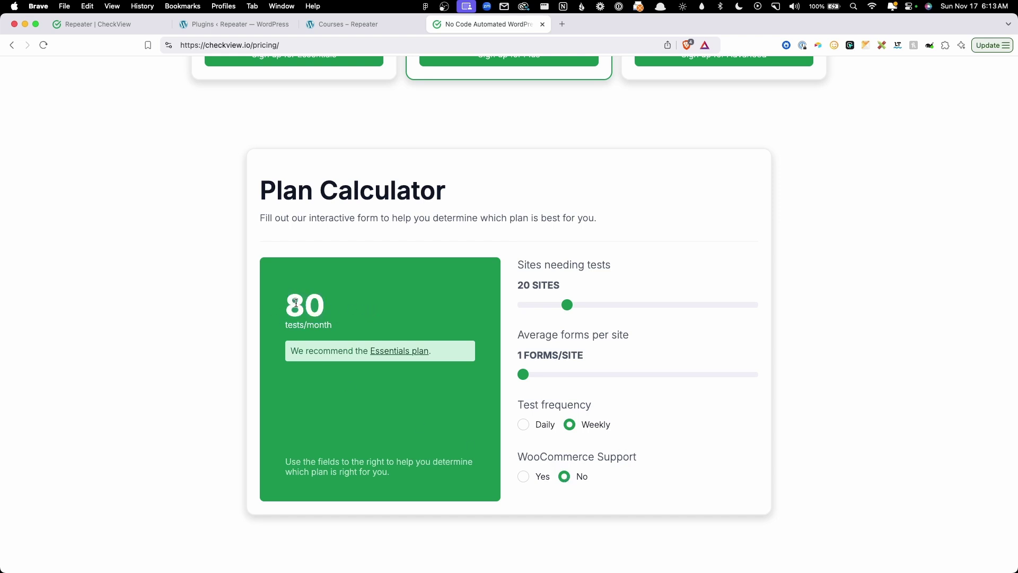
pyautogui.click(399, 351)
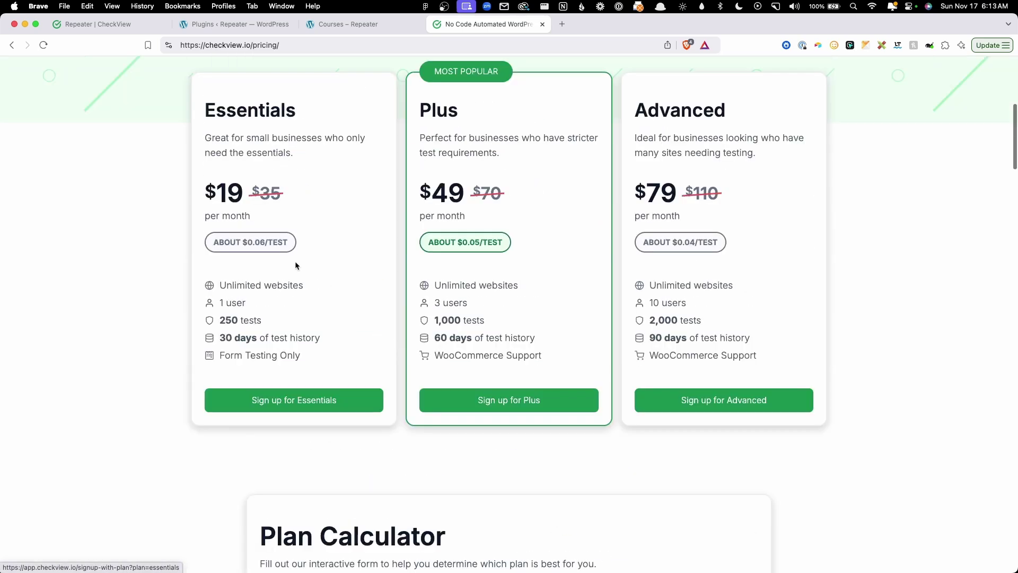
pyautogui.moveTo(238, 320); pyautogui.dragTo(226, 320)
pyautogui.click(226, 321)
# - Set the Plan Calculator to 59 sites needing tests and a daily test frequency
pyautogui.scroll(-7, 510, 372)
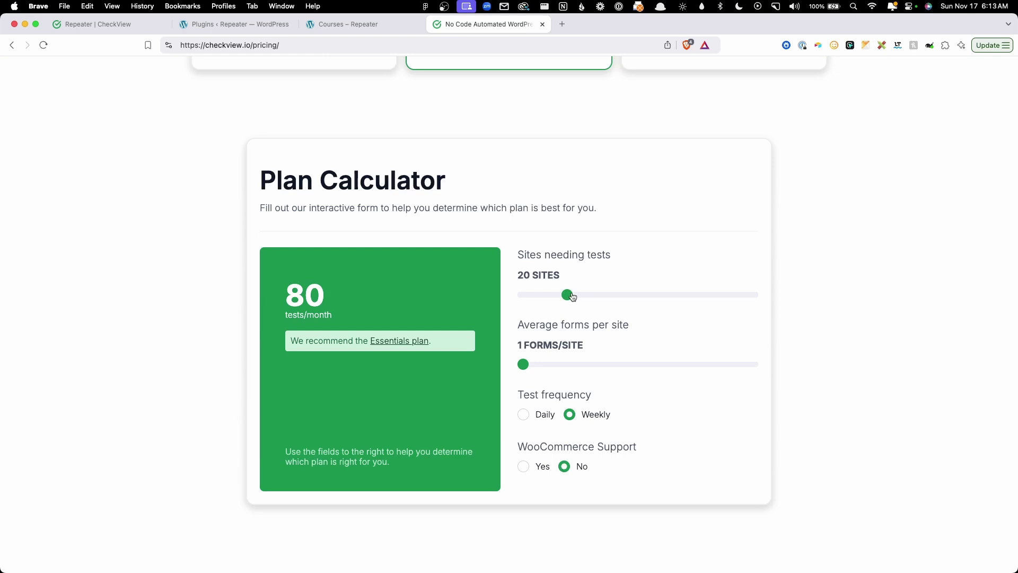
pyautogui.moveTo(568, 295); pyautogui.dragTo(658, 296)
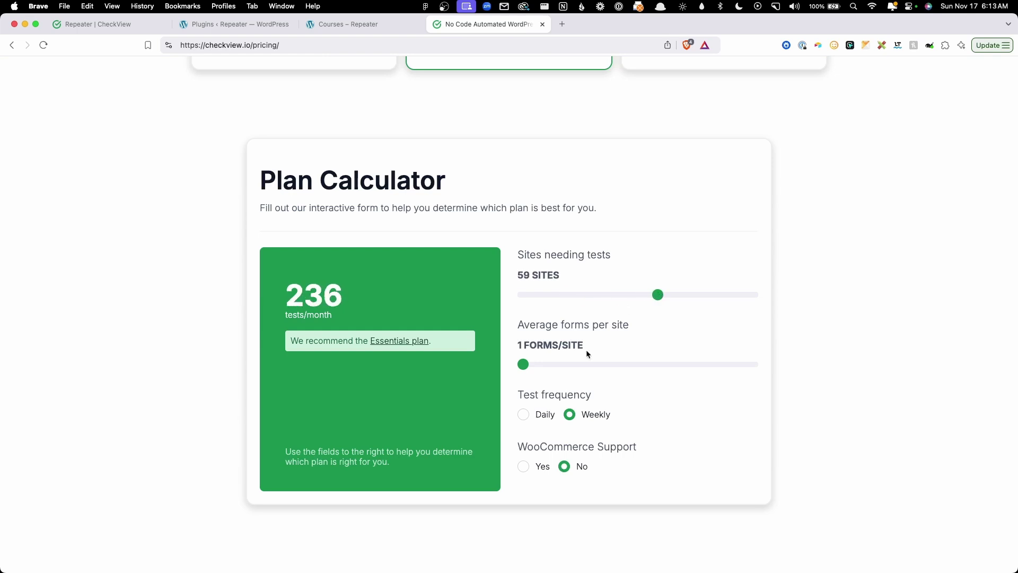
pyautogui.click(542, 419)
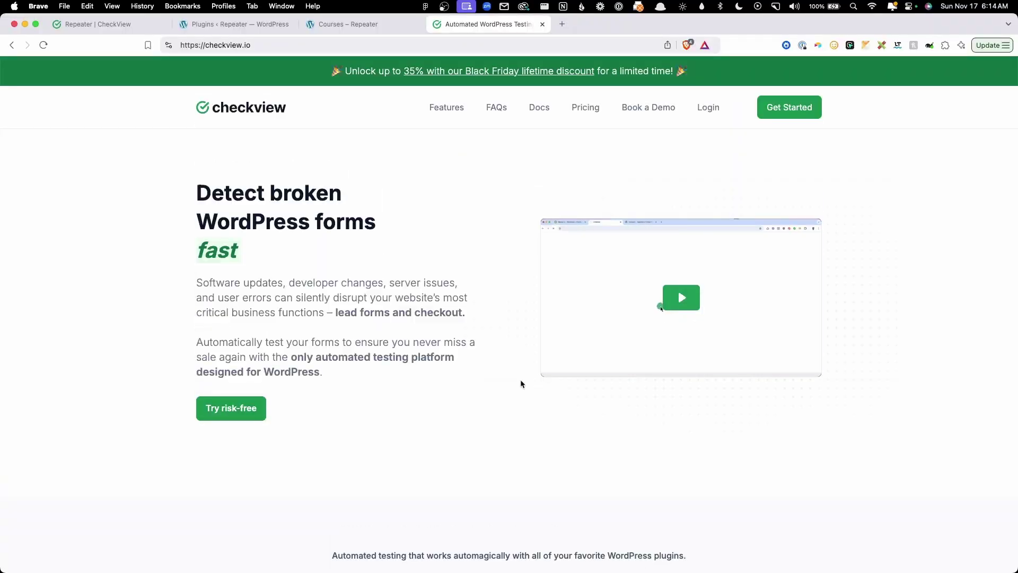
# - Switch to the Repeater website's CheckView dashboard, open the Contact Us test flow, acknowledge its notice and run the test
pyautogui.click(121, 27)
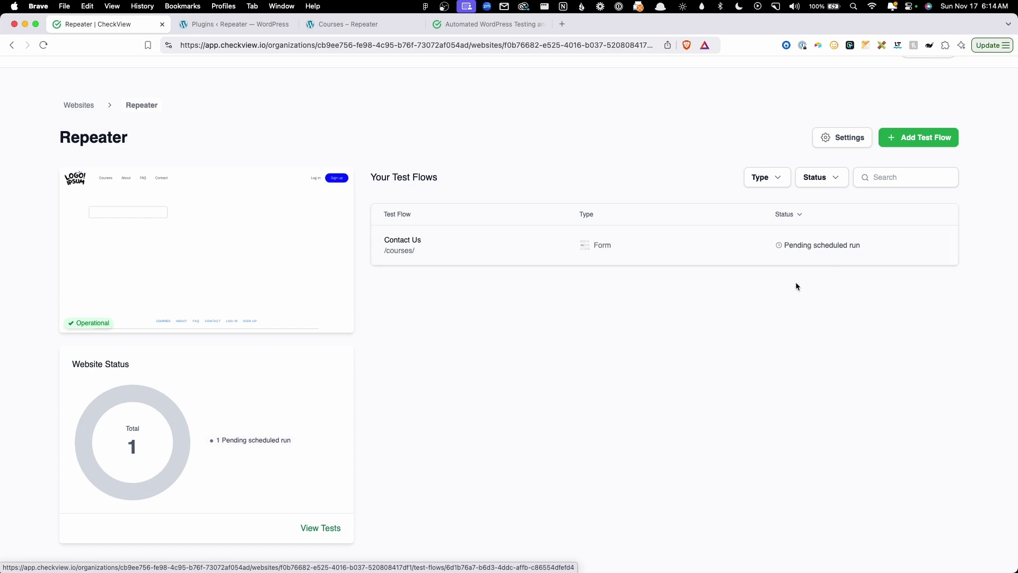
pyautogui.click(670, 240)
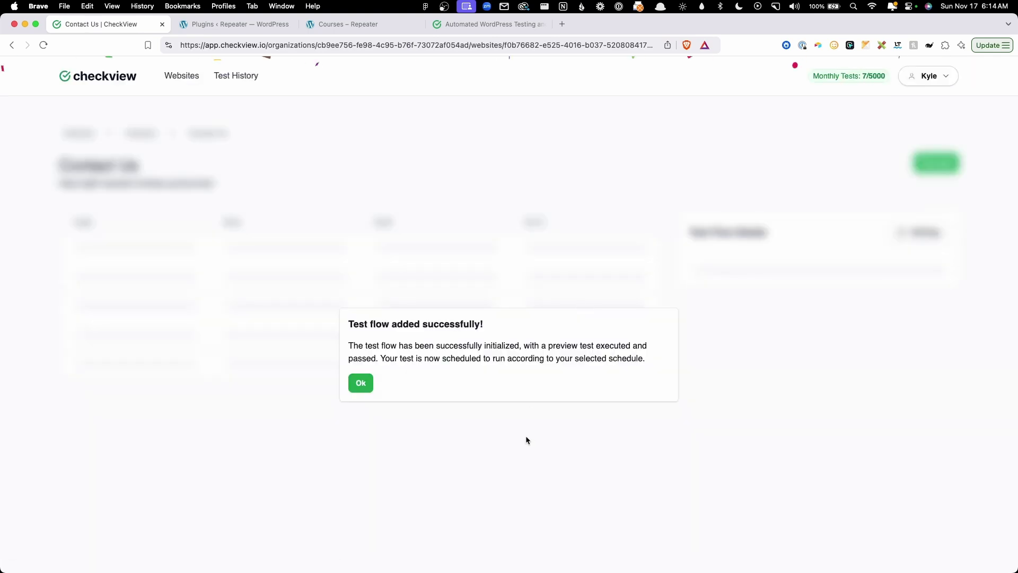
pyautogui.click(360, 383)
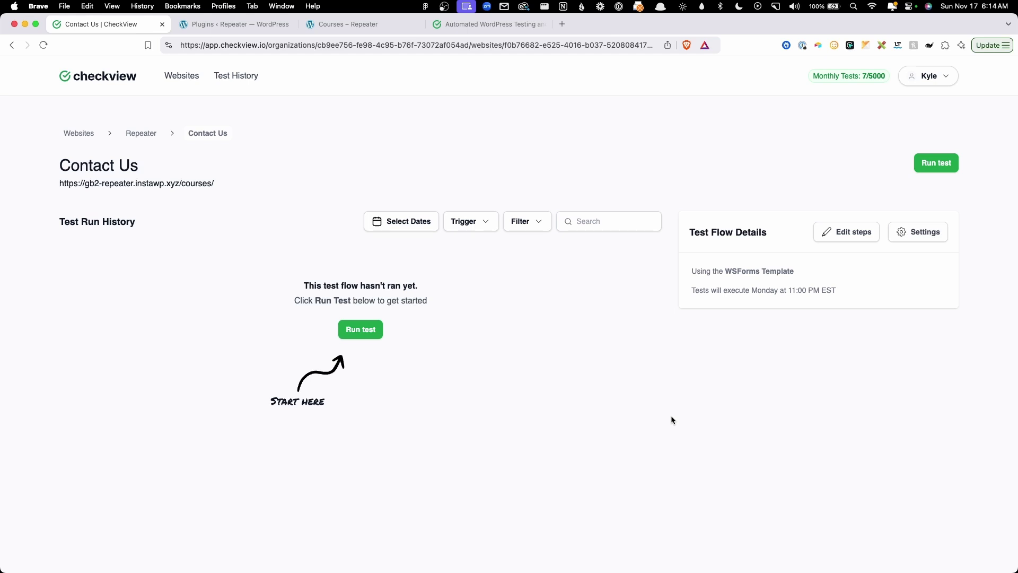
pyautogui.click(931, 165)
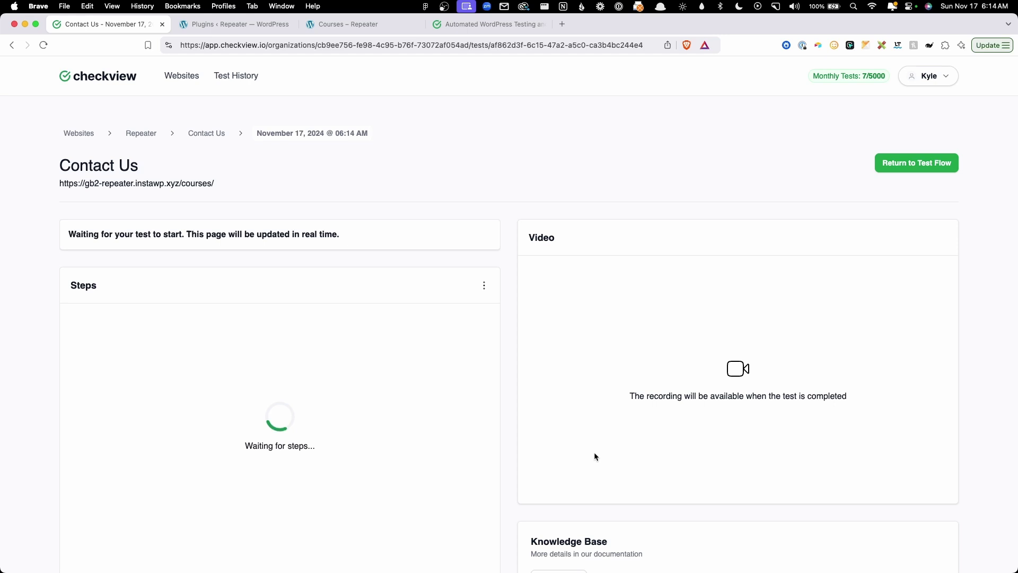
# - Follow the running Contact Us test through its steps and open the details of step 11, Assert Email Received in Test Inbox
pyautogui.scroll(-3, 599, 455)
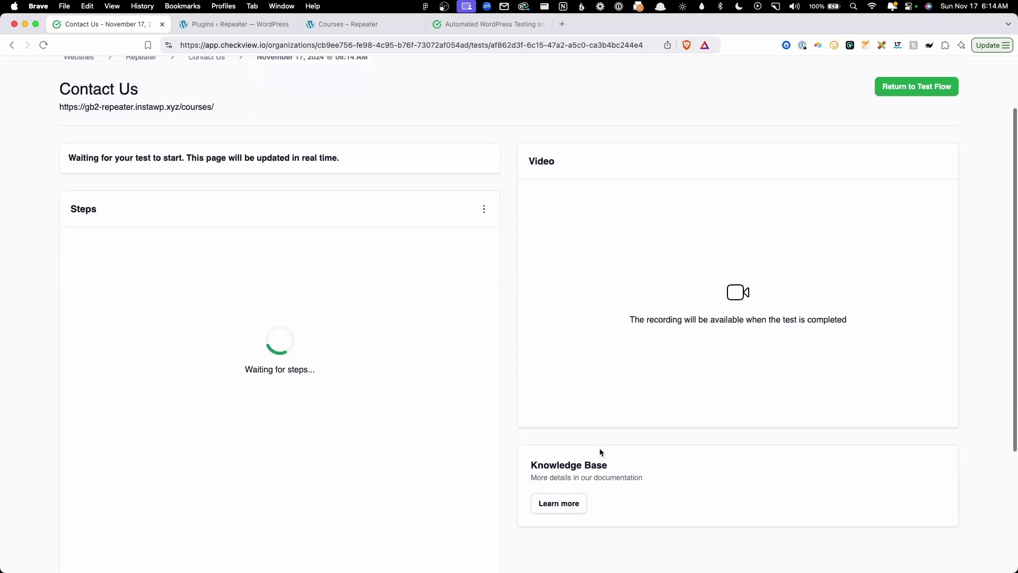
pyautogui.scroll(-1, 599, 453)
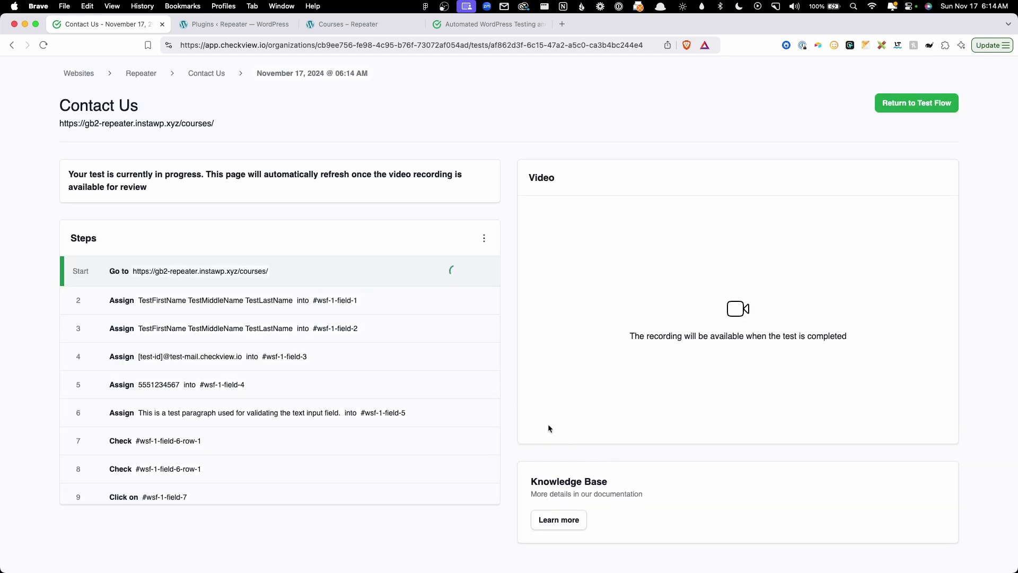
pyautogui.scroll(-1, 306, 280)
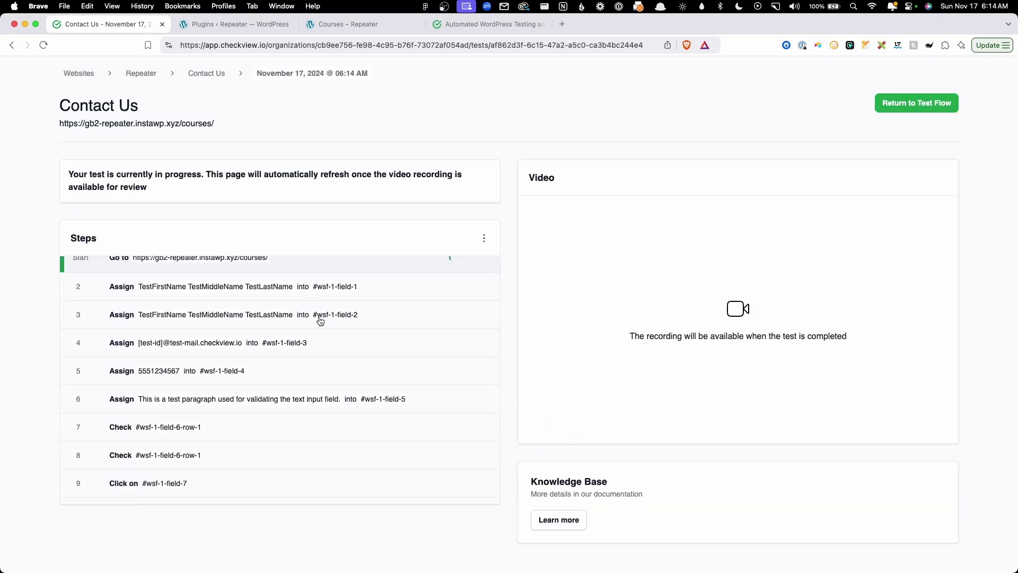
pyautogui.scroll(1, 320, 321)
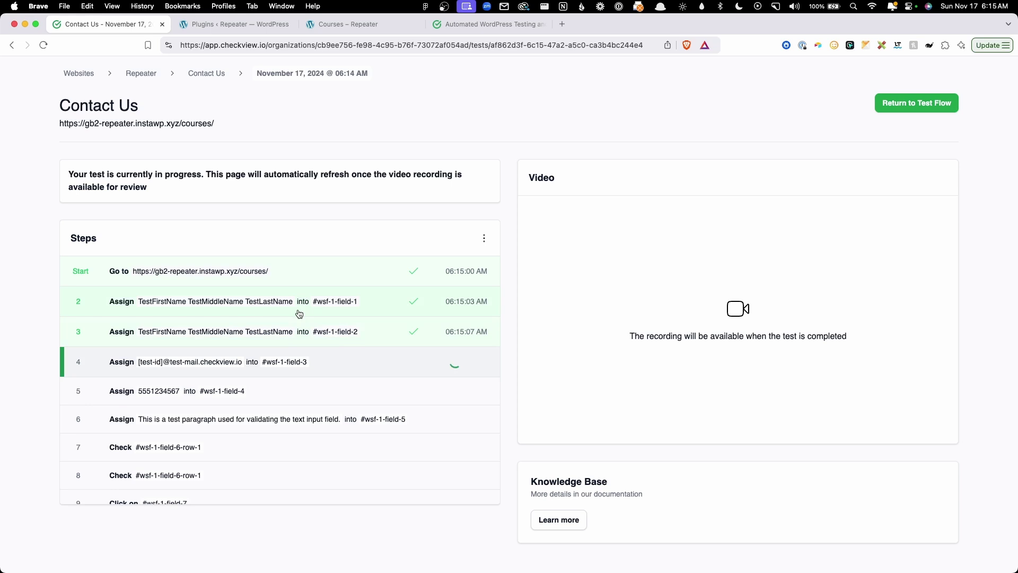
pyautogui.scroll(-2, 208, 312)
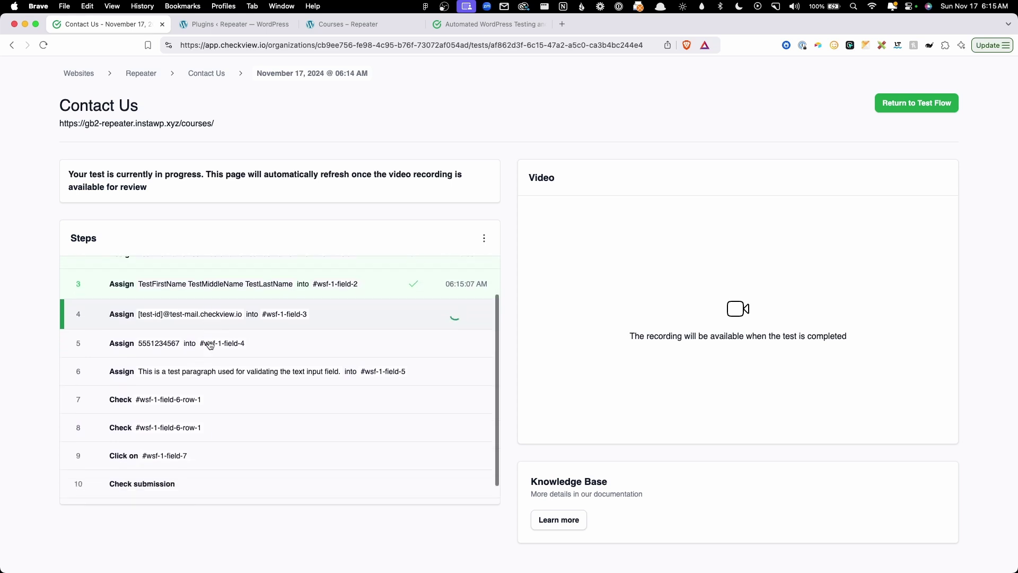
pyautogui.scroll(-2, 210, 345)
pyautogui.scroll(-1, 211, 345)
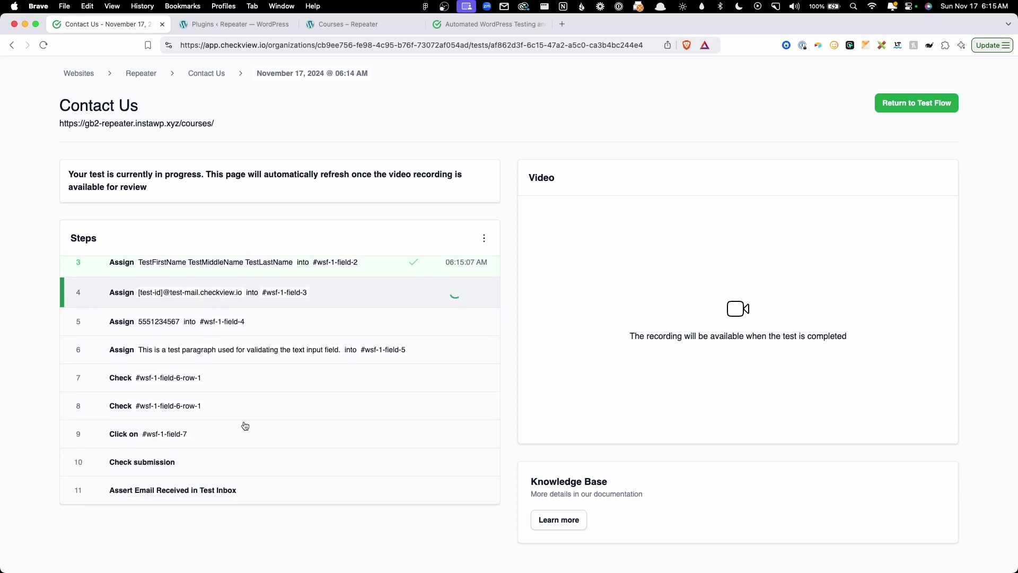
pyautogui.scroll(1, 245, 454)
pyautogui.scroll(-1, 241, 455)
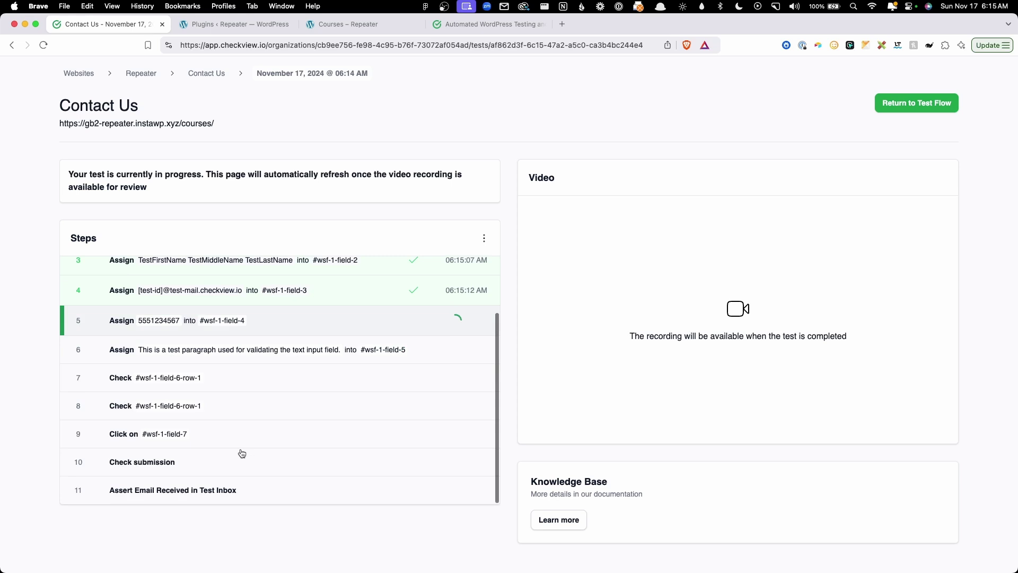
pyautogui.scroll(-4, 142, 480)
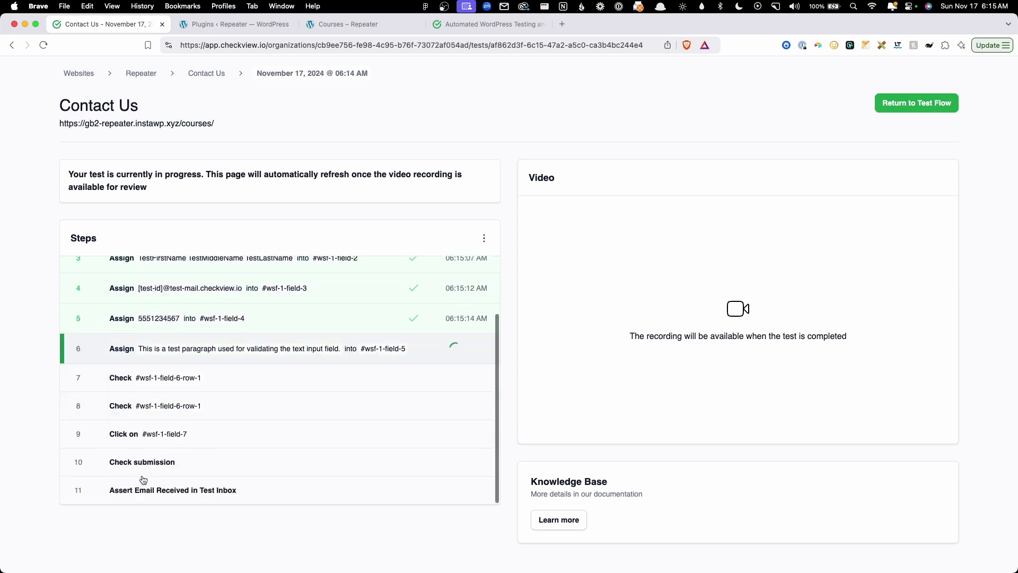
pyautogui.moveTo(116, 497); pyautogui.dragTo(242, 496)
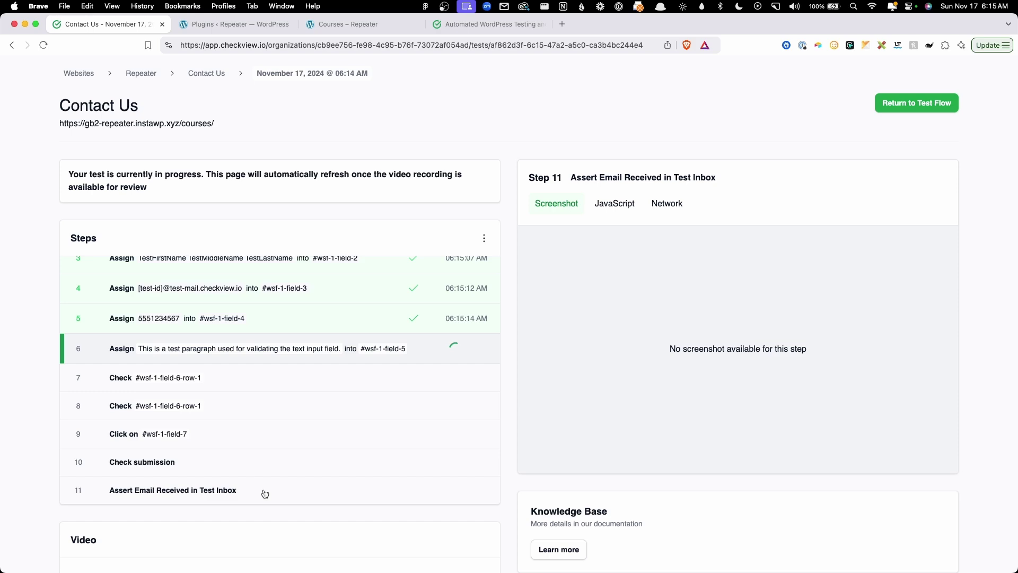
# - Review the step results of the completed Contact Us test and play its video recording
pyautogui.scroll(-3, 399, 386)
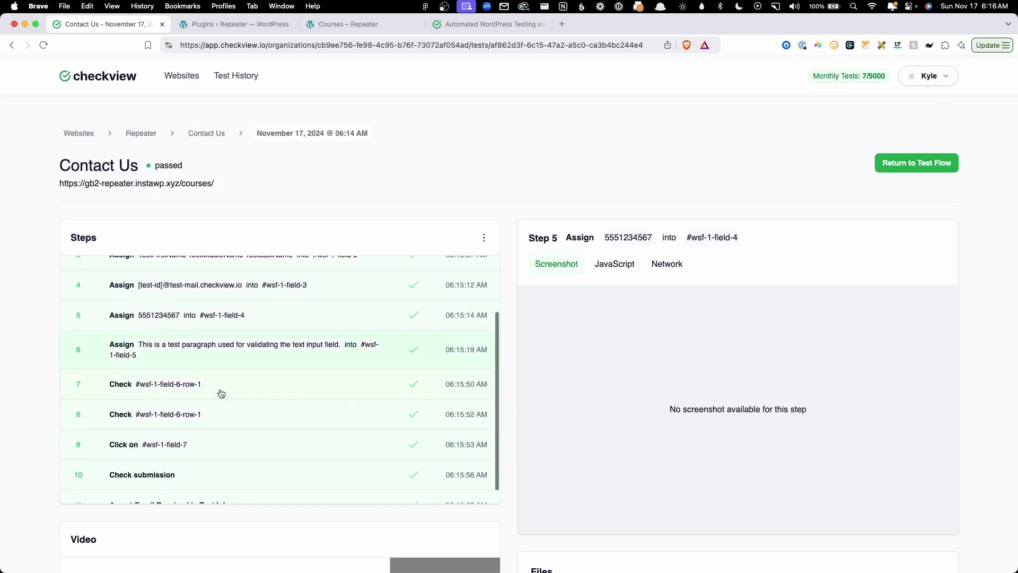
pyautogui.scroll(3, 426, 403)
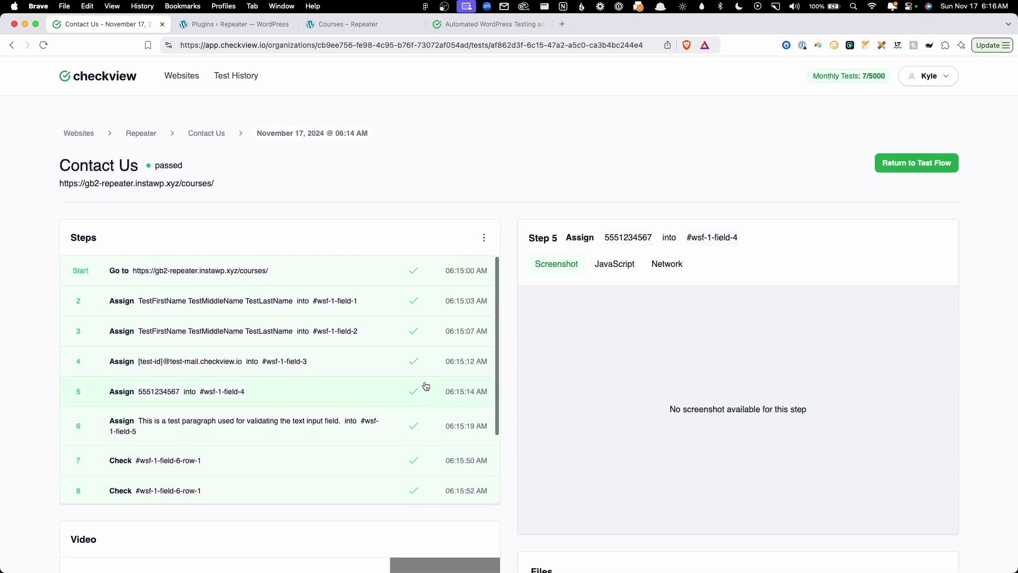
pyautogui.scroll(-10, 424, 385)
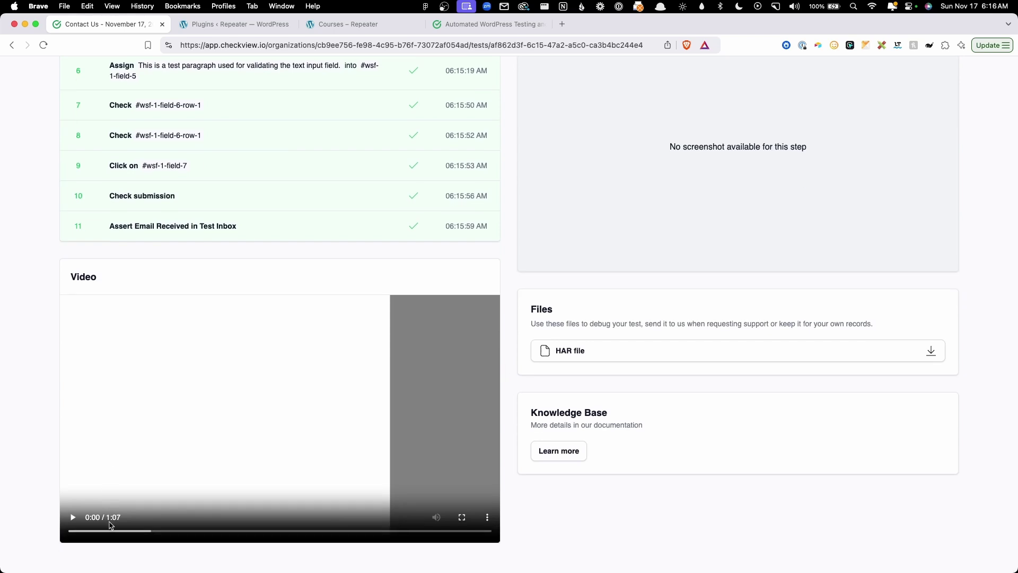
pyautogui.click(72, 517)
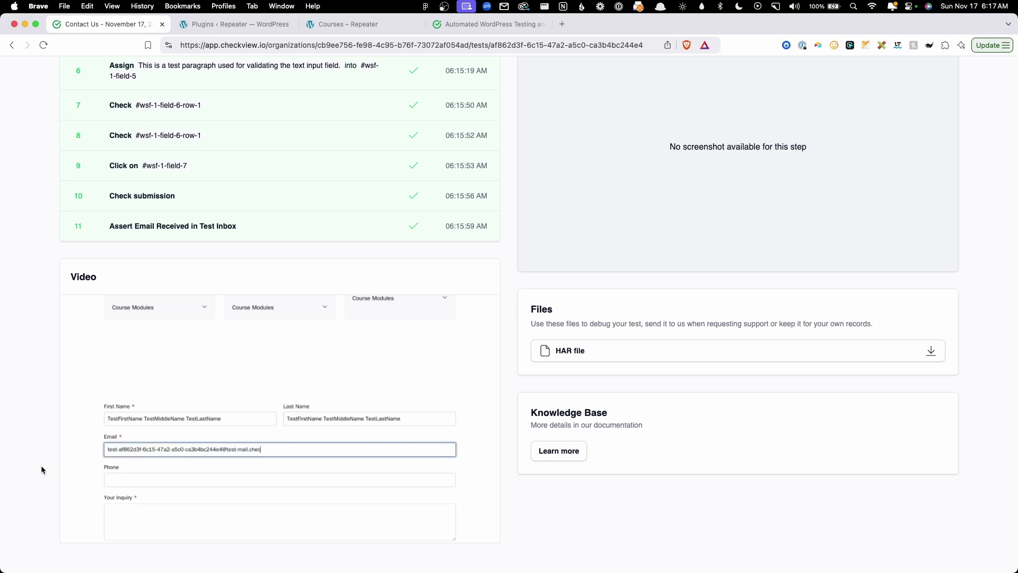
# - Watch the rest of the Contact Us test video and view the screenshots of steps 6 and 5
pyautogui.moveTo(183, 462)
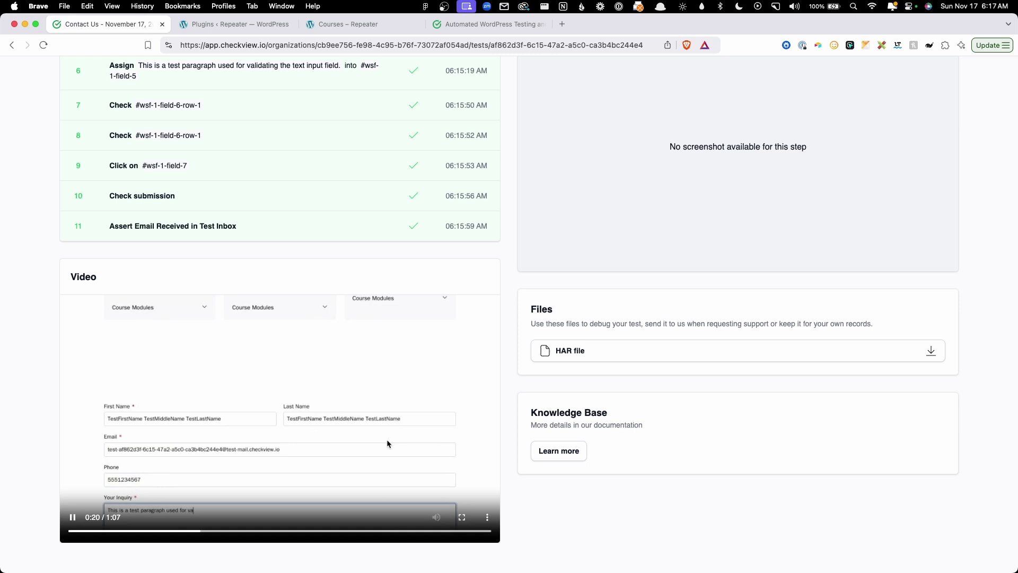
pyautogui.moveTo(373, 457)
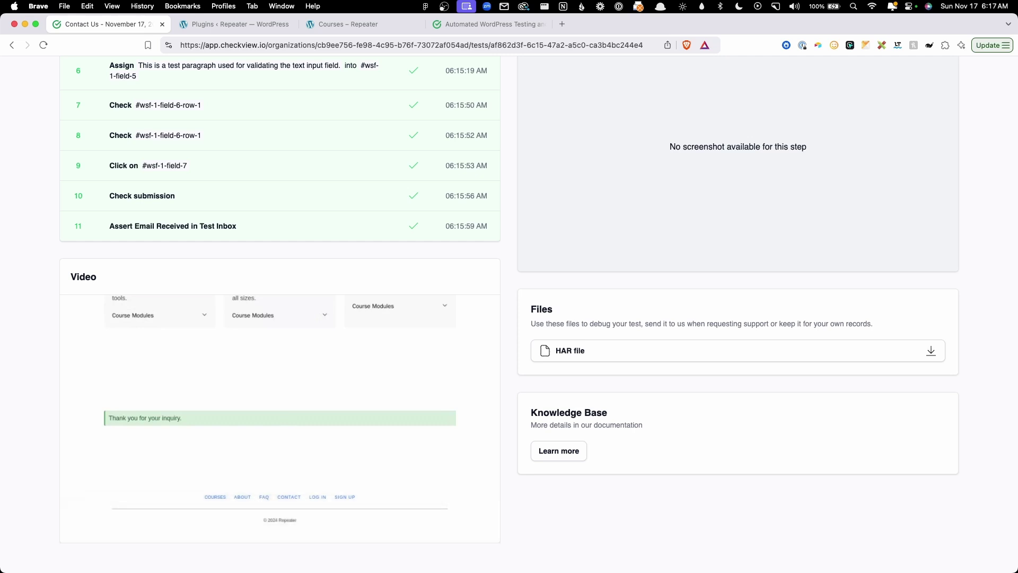
pyautogui.scroll(5, 295, 425)
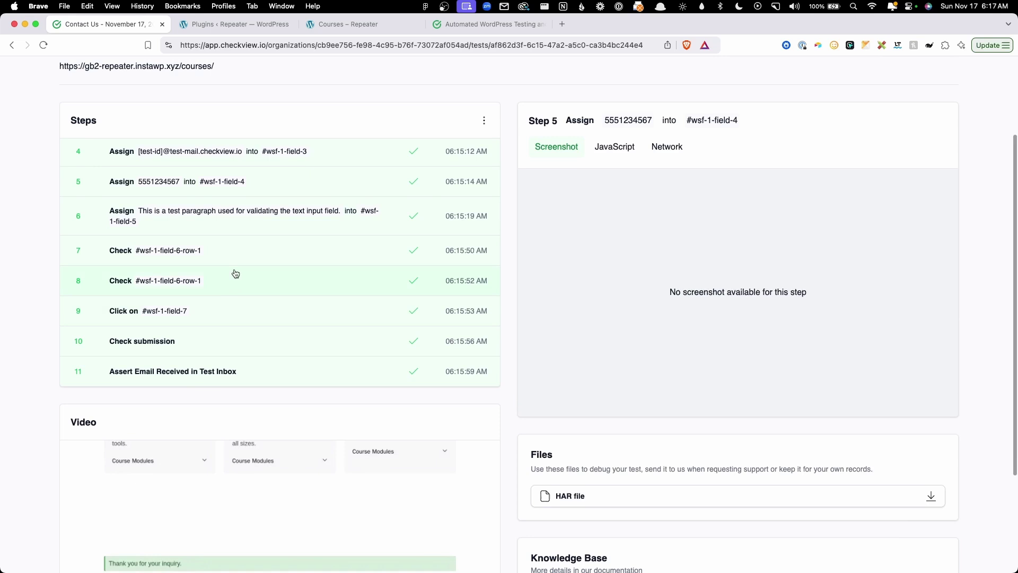
pyautogui.click(237, 251)
pyautogui.click(238, 222)
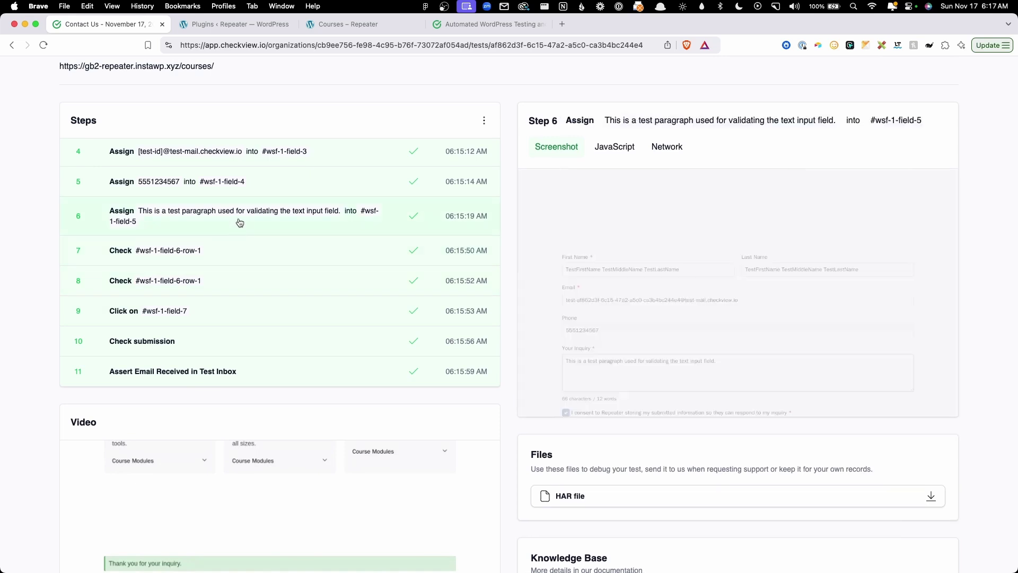
pyautogui.click(266, 186)
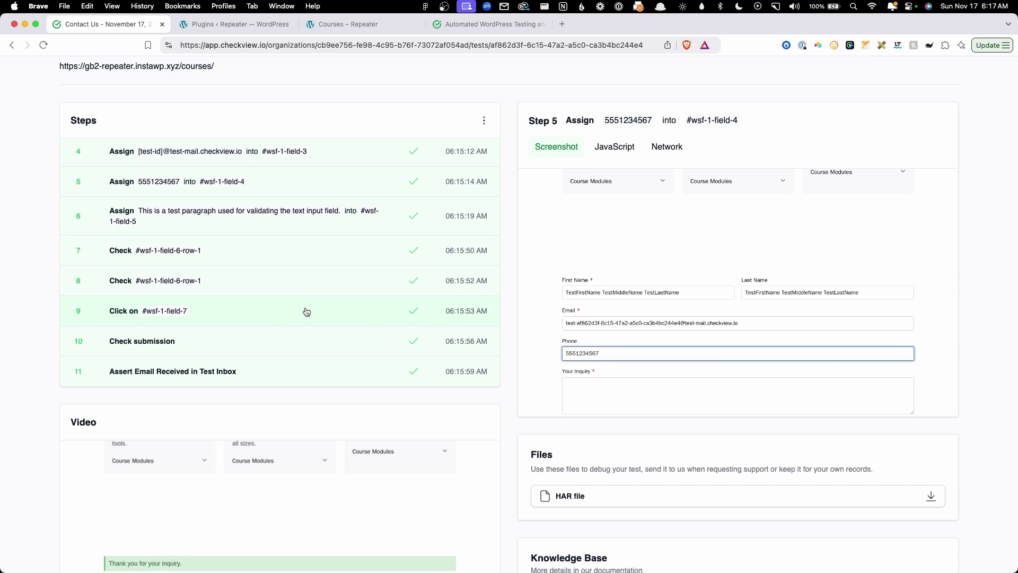
# - Check the JavaScript and network logs of step 5, and look back over the test's step list
pyautogui.click(615, 148)
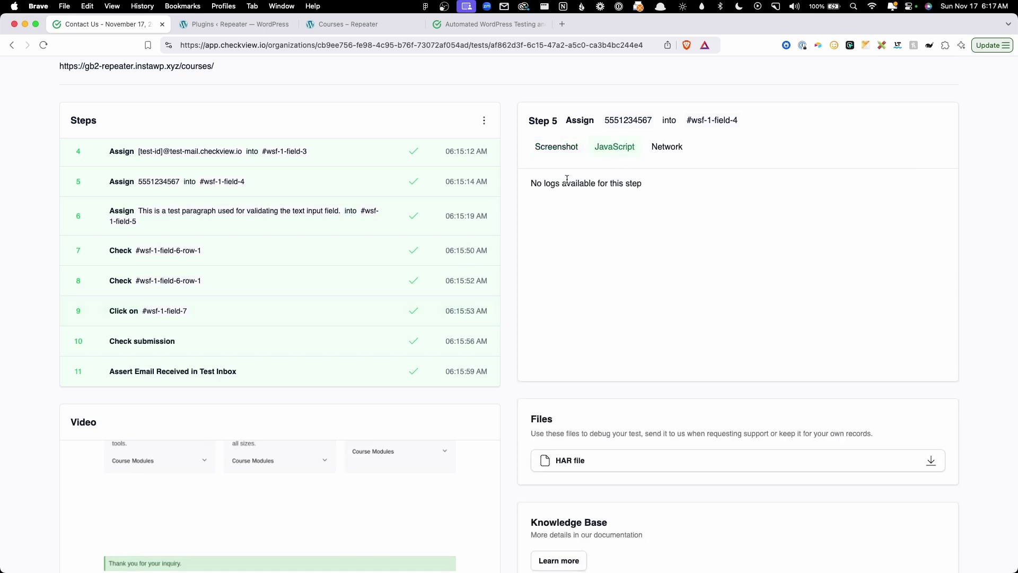
pyautogui.click(664, 150)
pyautogui.scroll(4, 456, 427)
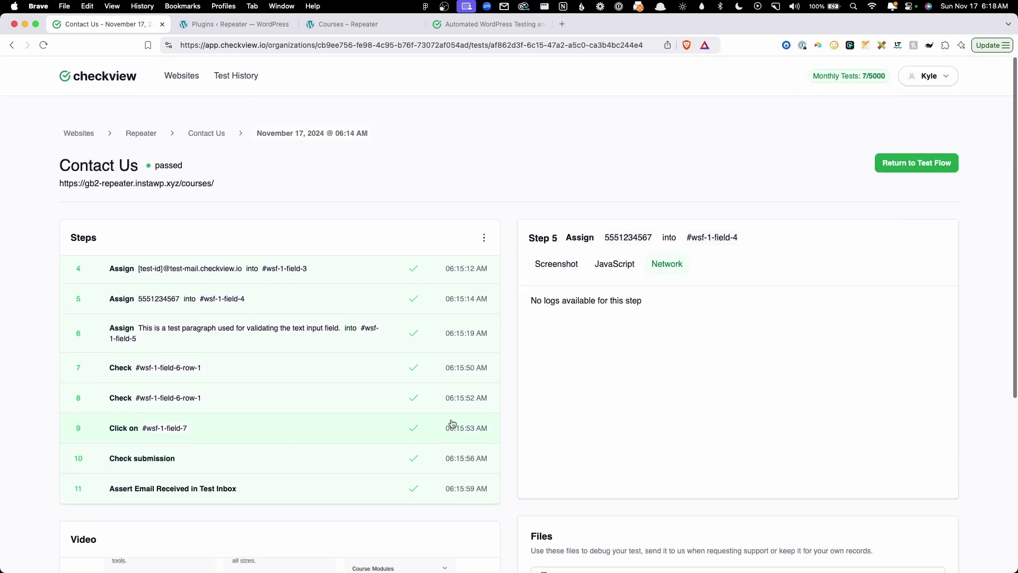
pyautogui.scroll(3, 451, 424)
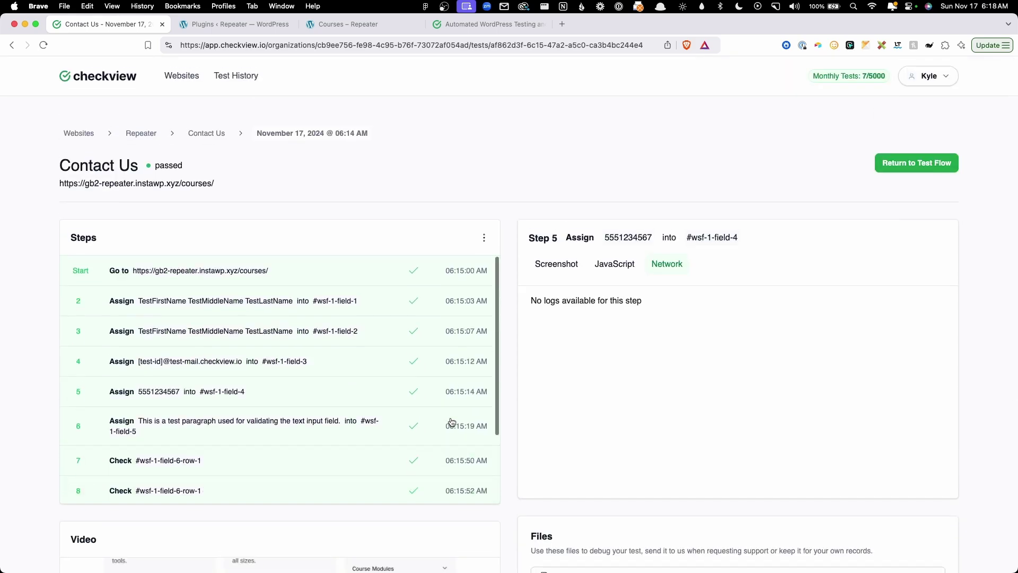
# - Go to the Repeater website's Contact Us test flow settings and view the testing schedule
pyautogui.click(142, 134)
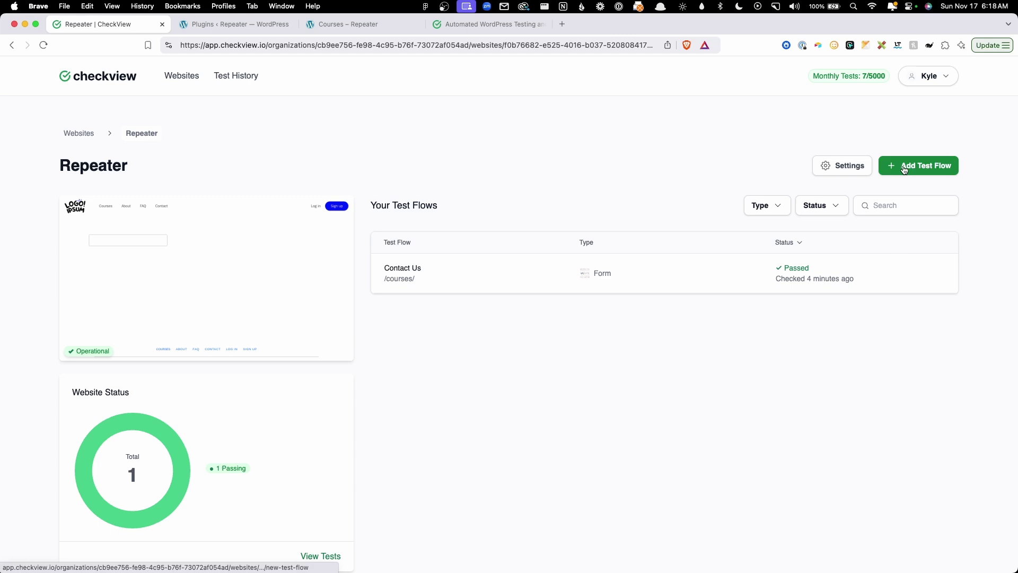
pyautogui.click(661, 279)
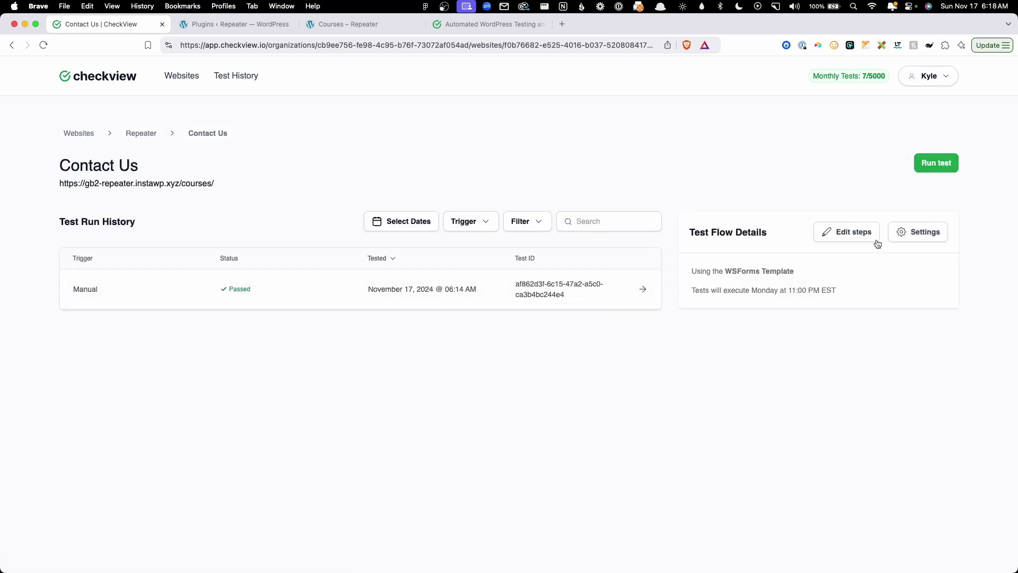
pyautogui.click(900, 232)
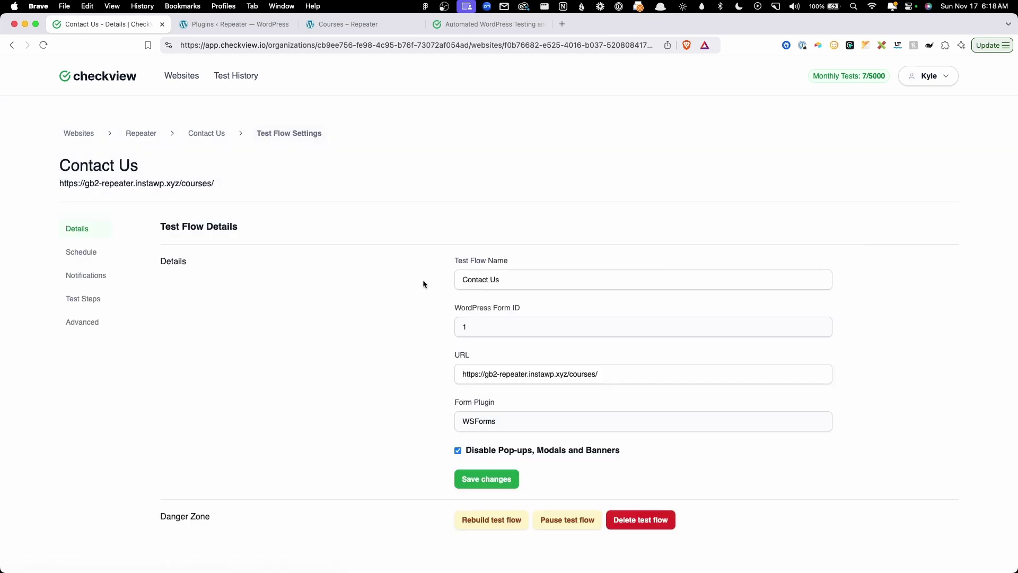
pyautogui.click(107, 258)
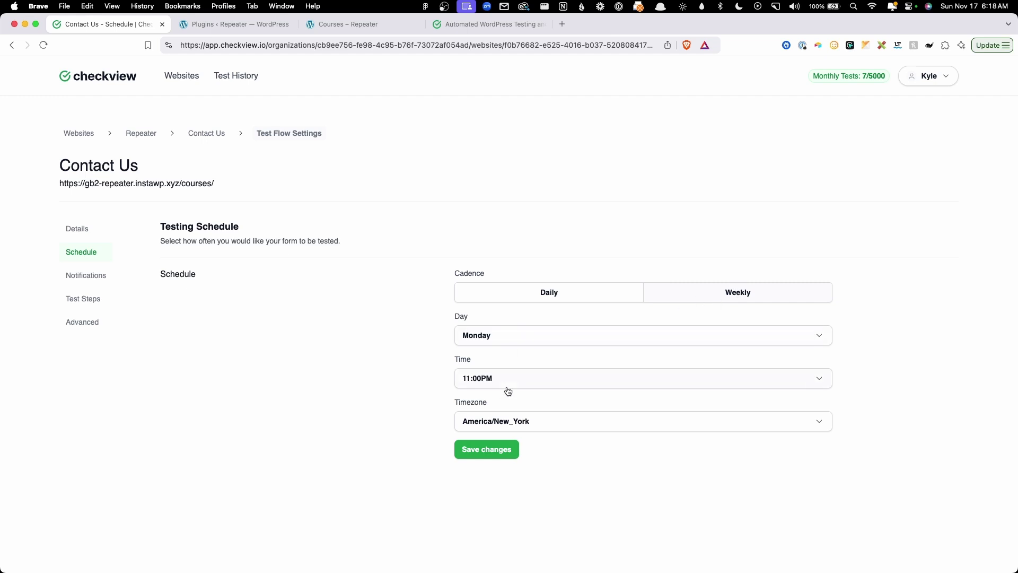
# - Override the global notification settings for the Contact Us test flow and enable its email alerts
pyautogui.click(104, 276)
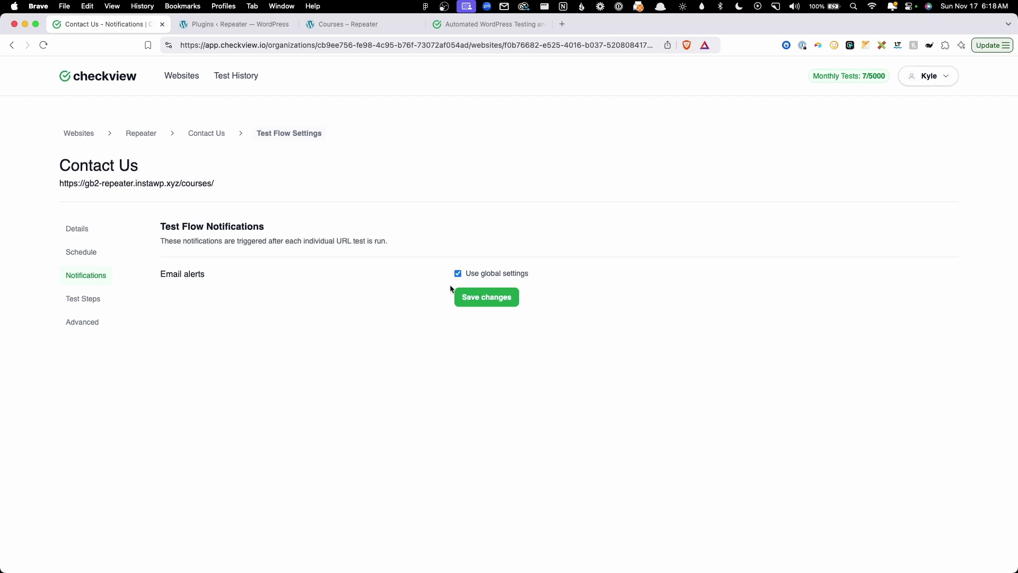
pyautogui.click(478, 276)
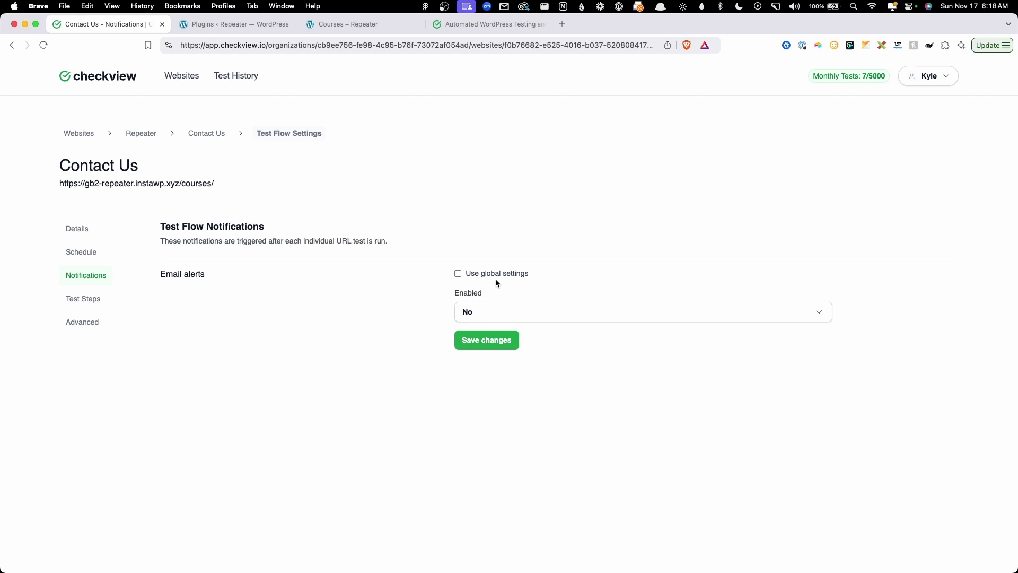
pyautogui.click(483, 317)
pyautogui.click(484, 335)
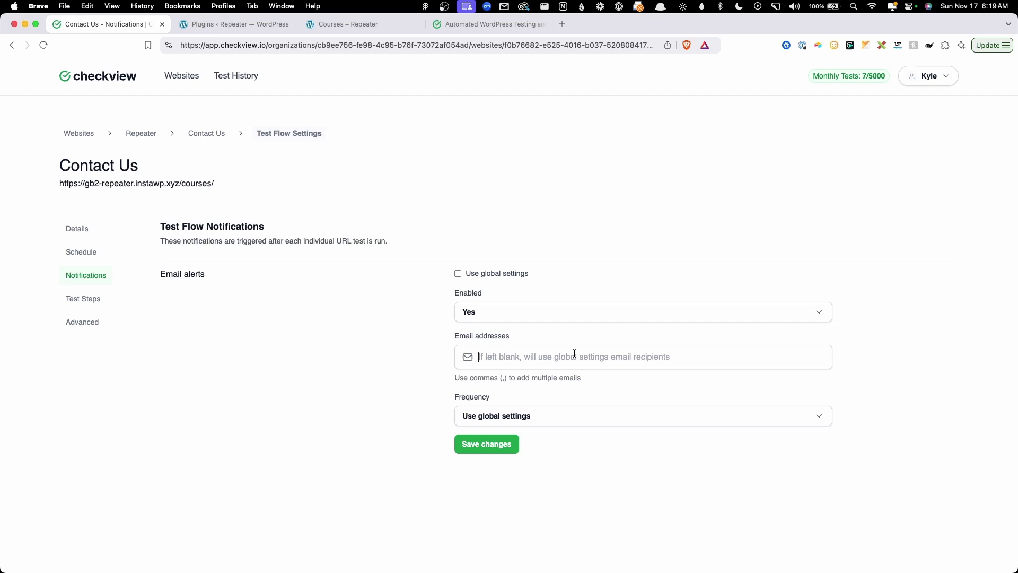
# - Set the flow's alert frequency to 'Send every time a test fails or passes' and save the notification changes
pyautogui.moveTo(489, 378); pyautogui.dragTo(513, 379)
pyautogui.click(513, 380)
pyautogui.click(517, 416)
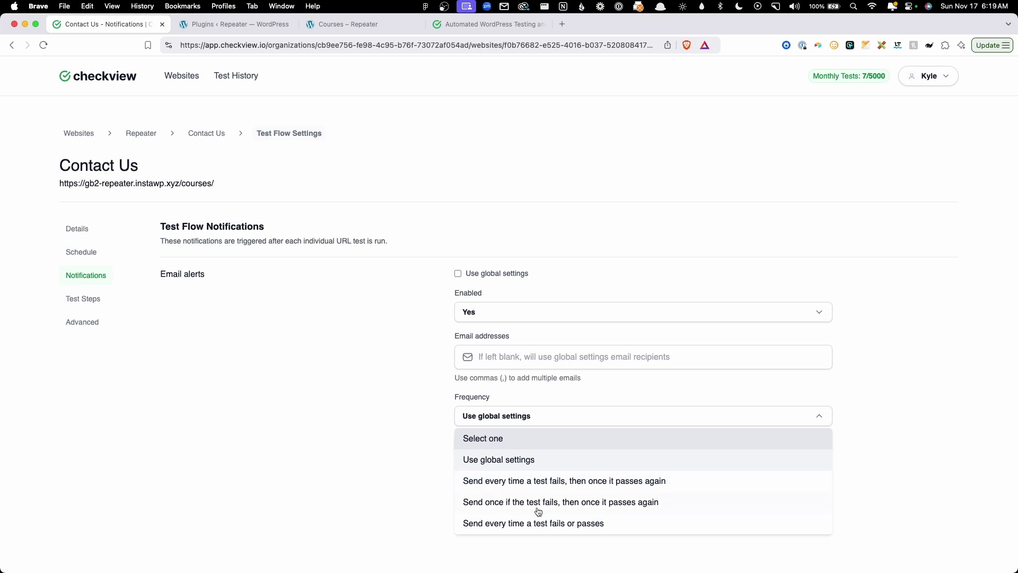
pyautogui.click(508, 526)
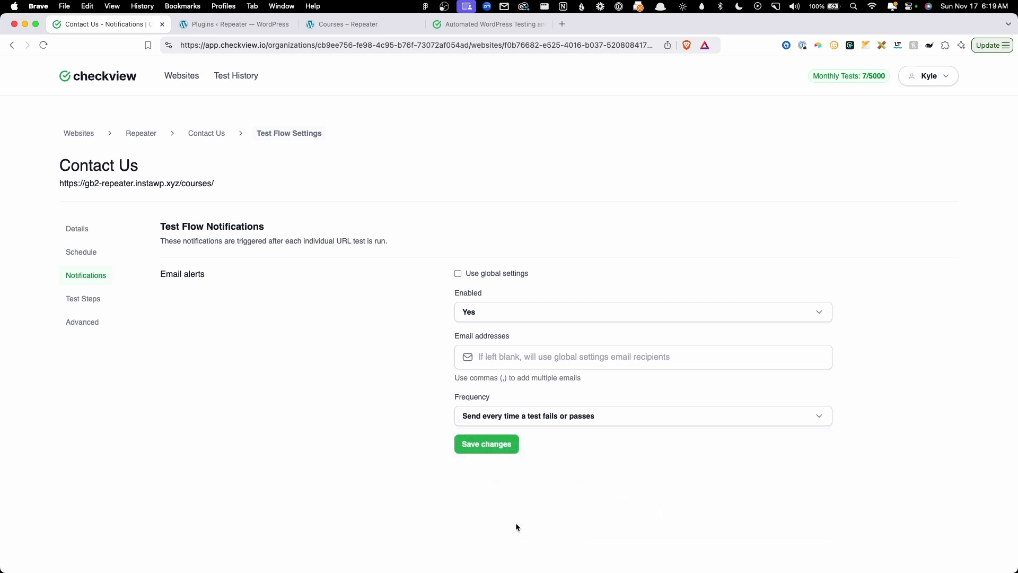
pyautogui.click(491, 447)
# - In the organization's notification settings, set the default test flow alert frequency to 'Send every time a test fails, then once it passes again' and save
pyautogui.click(936, 78)
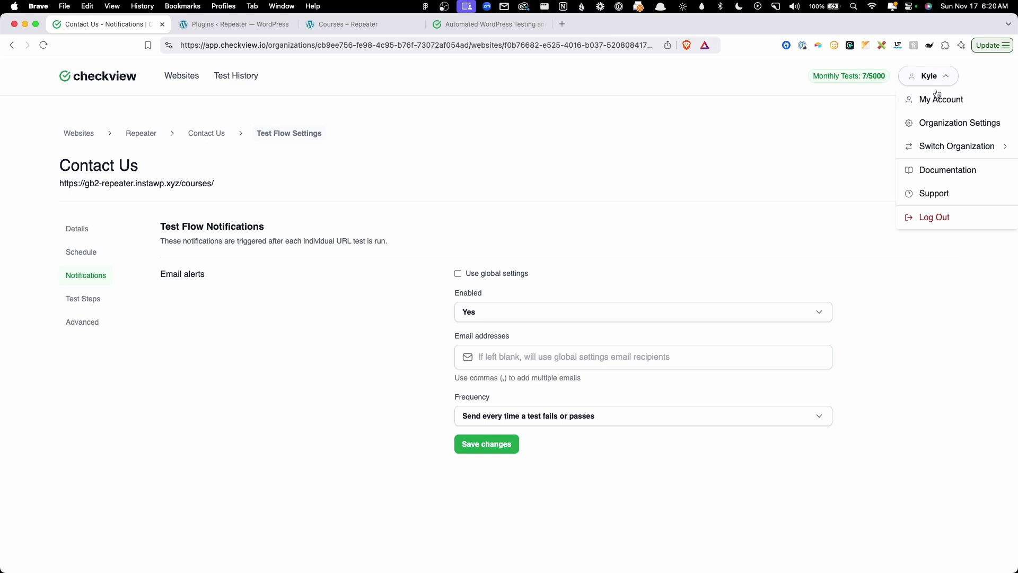
pyautogui.click(938, 124)
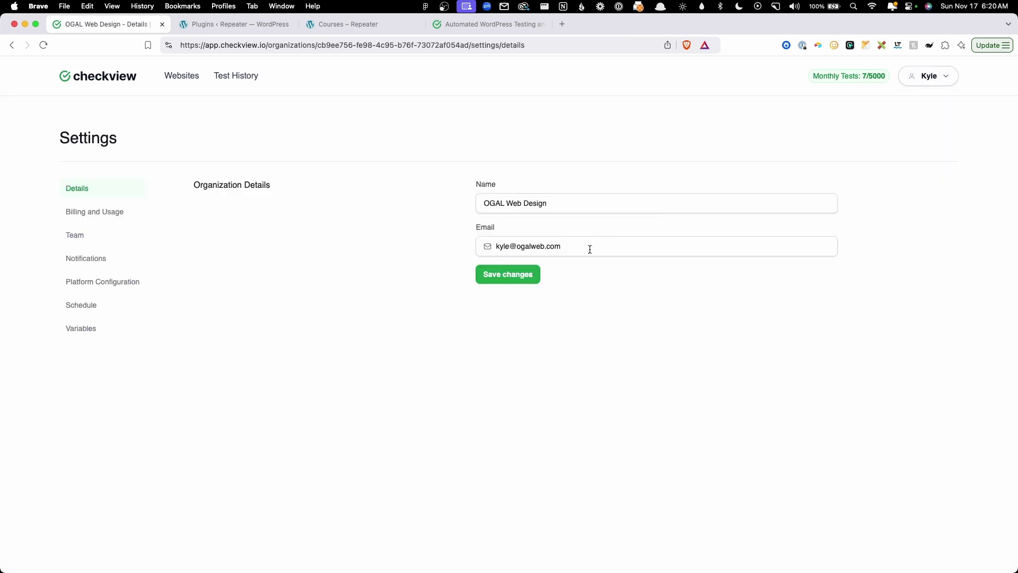
pyautogui.click(104, 265)
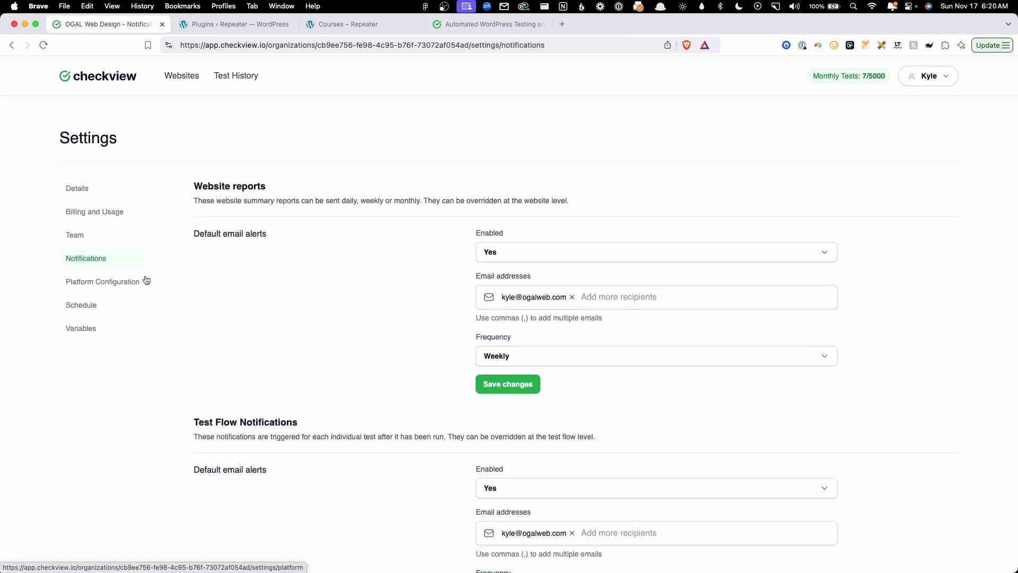
pyautogui.scroll(-4, 375, 366)
pyautogui.moveTo(195, 325); pyautogui.dragTo(335, 326)
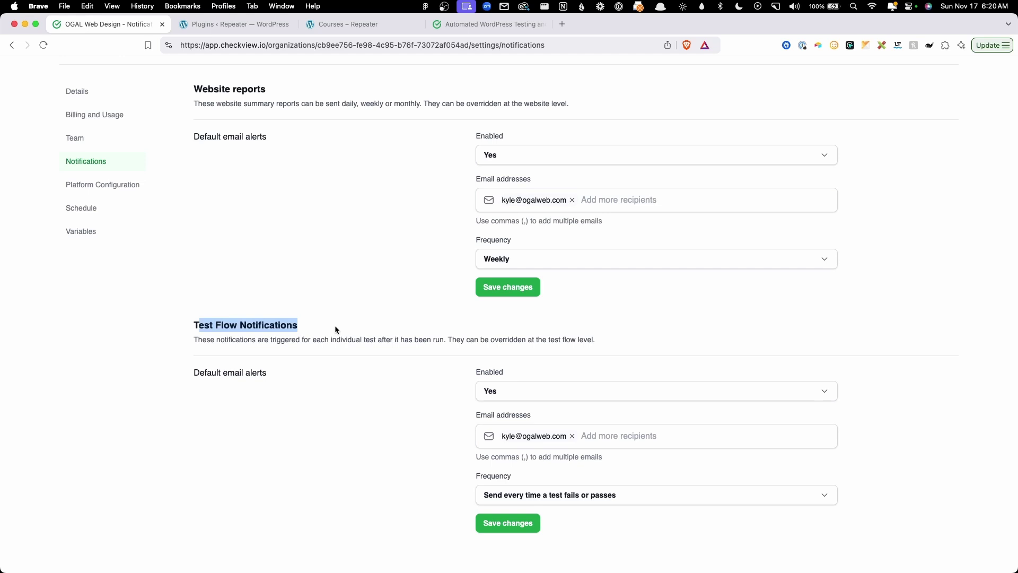
pyautogui.click(339, 327)
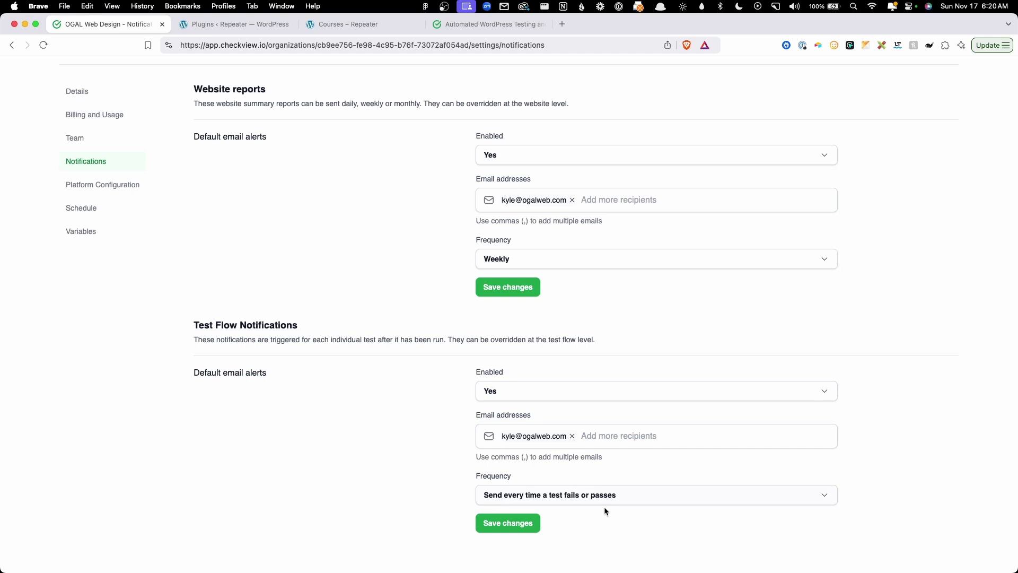
pyautogui.click(581, 500)
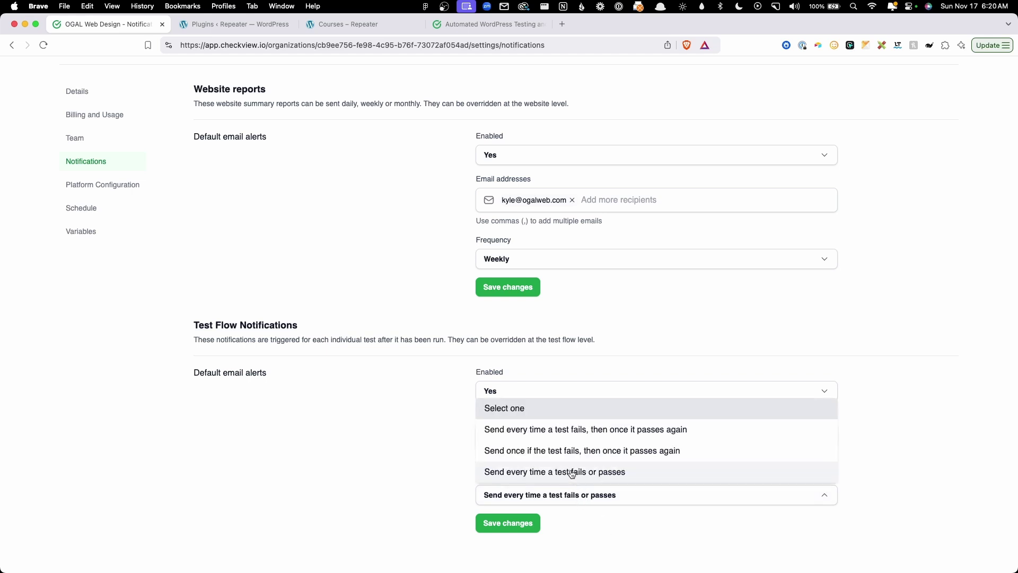
pyautogui.click(548, 431)
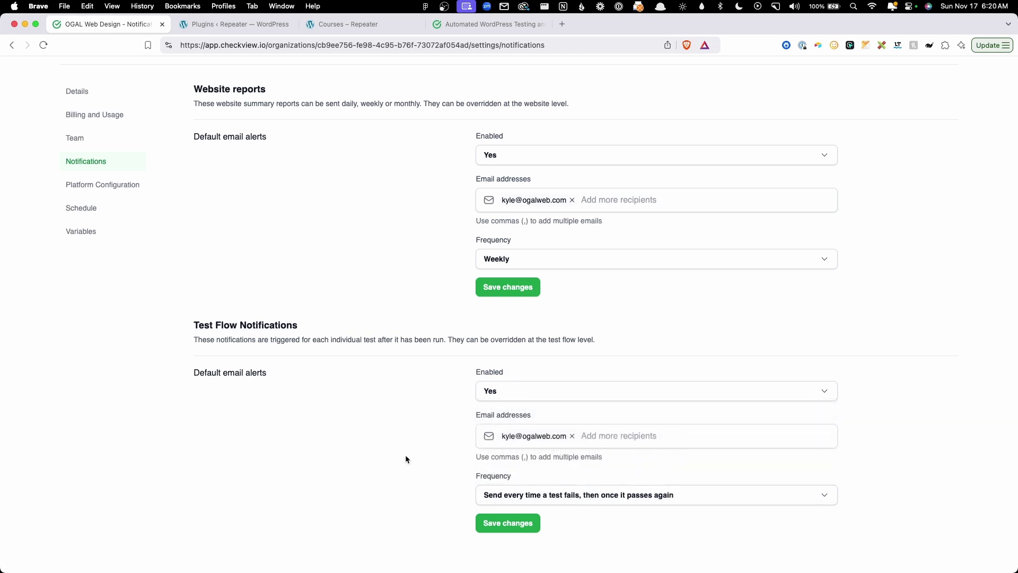
pyautogui.click(500, 525)
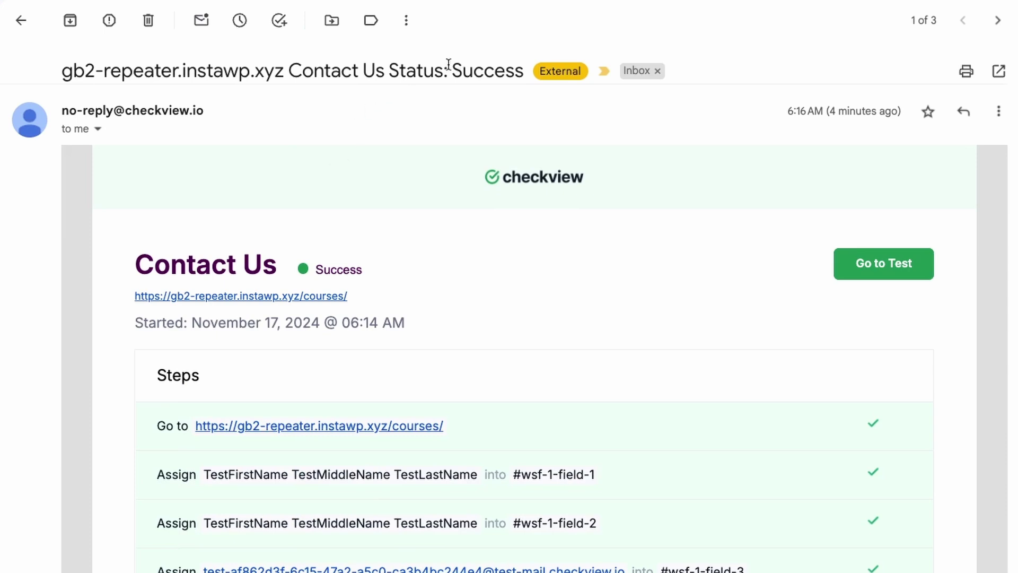
# - Review the Contact Us notification email in Gmail, examining its subject status, test name, start time and listed steps
pyautogui.moveTo(449, 64); pyautogui.dragTo(523, 63)
pyautogui.click(468, 101)
pyautogui.scroll(-3, 504, 298)
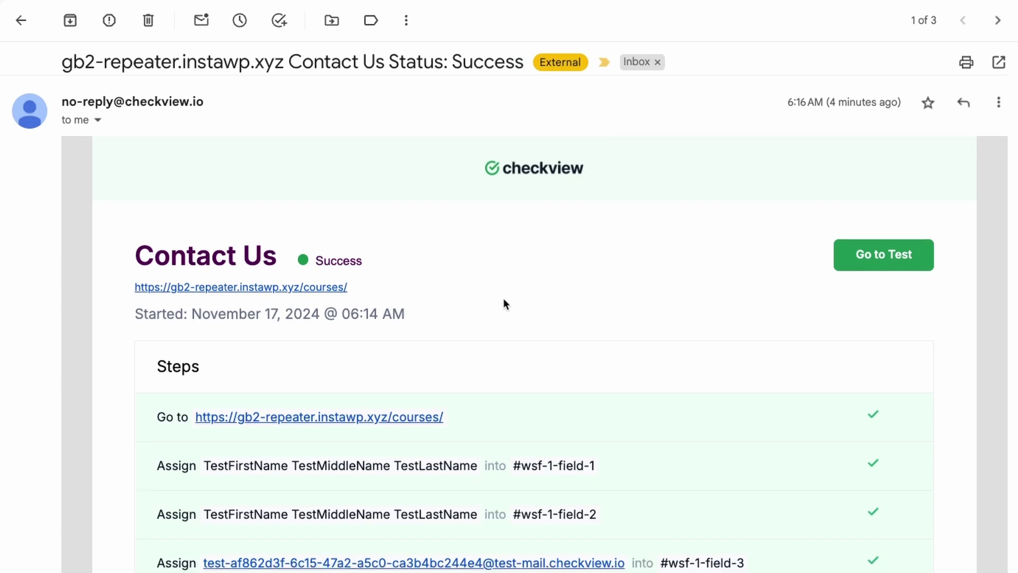
pyautogui.moveTo(136, 118); pyautogui.dragTo(308, 130)
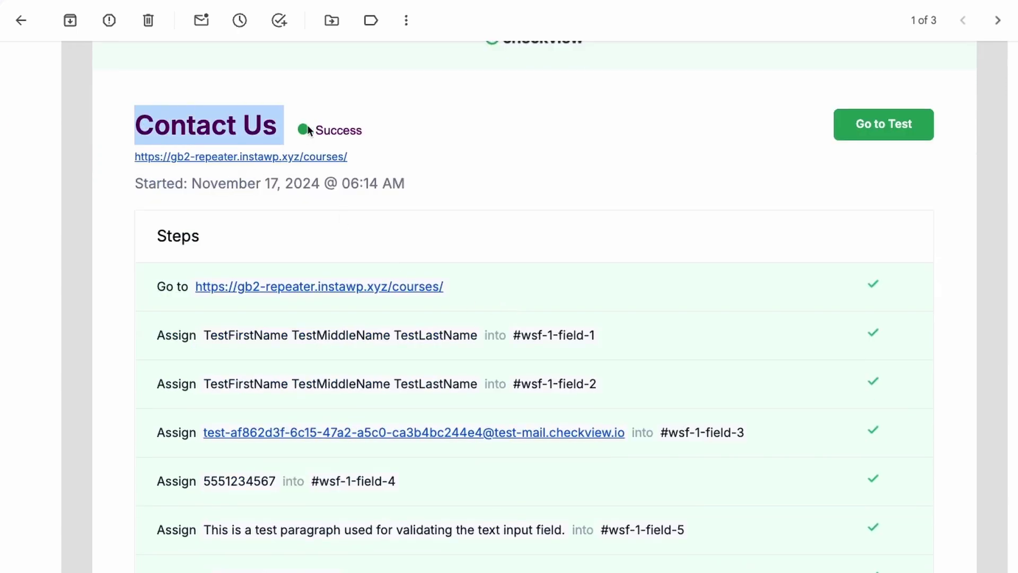
pyautogui.moveTo(146, 183); pyautogui.dragTo(406, 184)
pyautogui.click(406, 183)
pyautogui.scroll(-6, 444, 212)
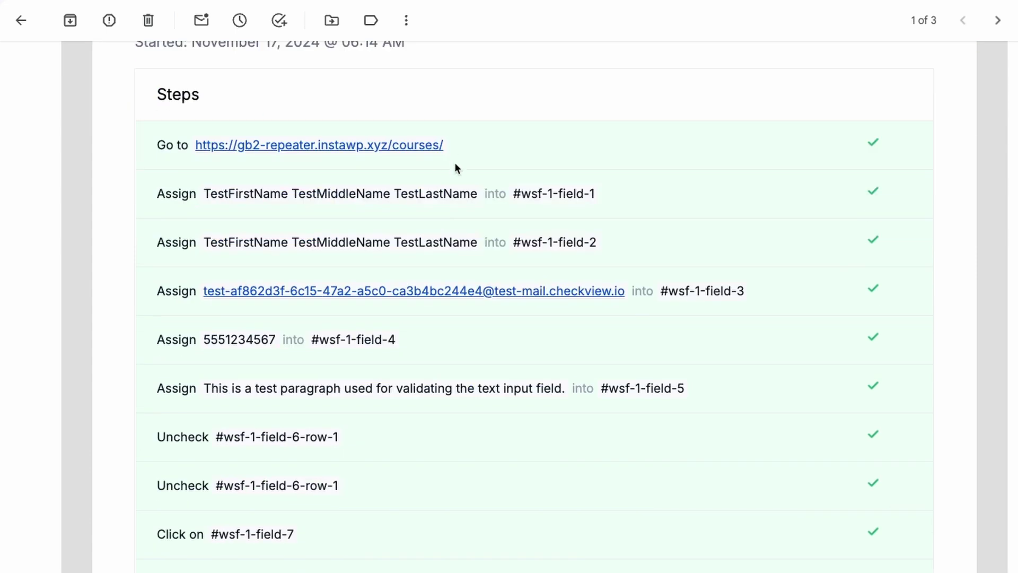
# - Return to the email's heading and status label, and read through the individual step results
pyautogui.scroll(8, 509, 397)
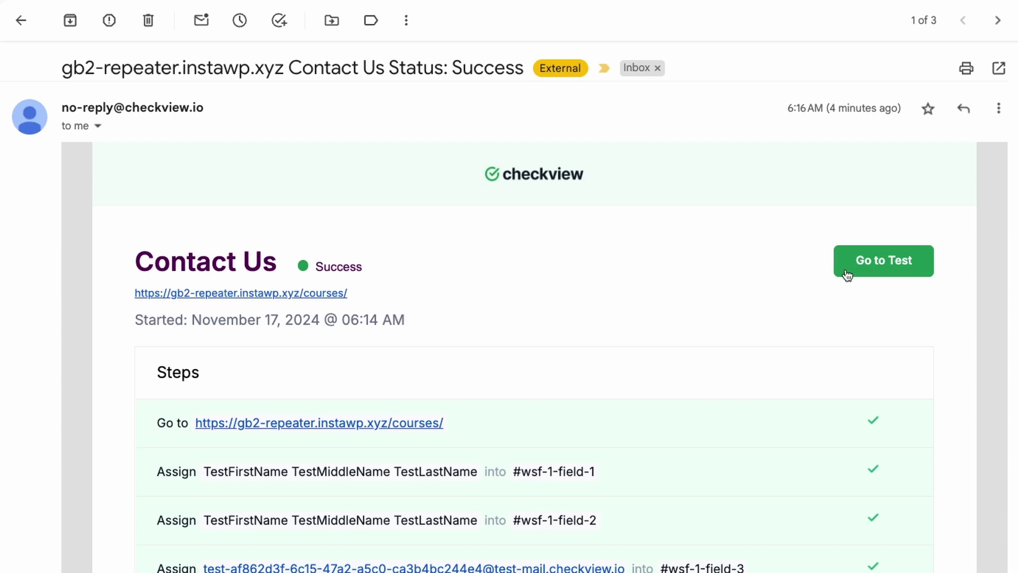
pyautogui.scroll(1, 630, 468)
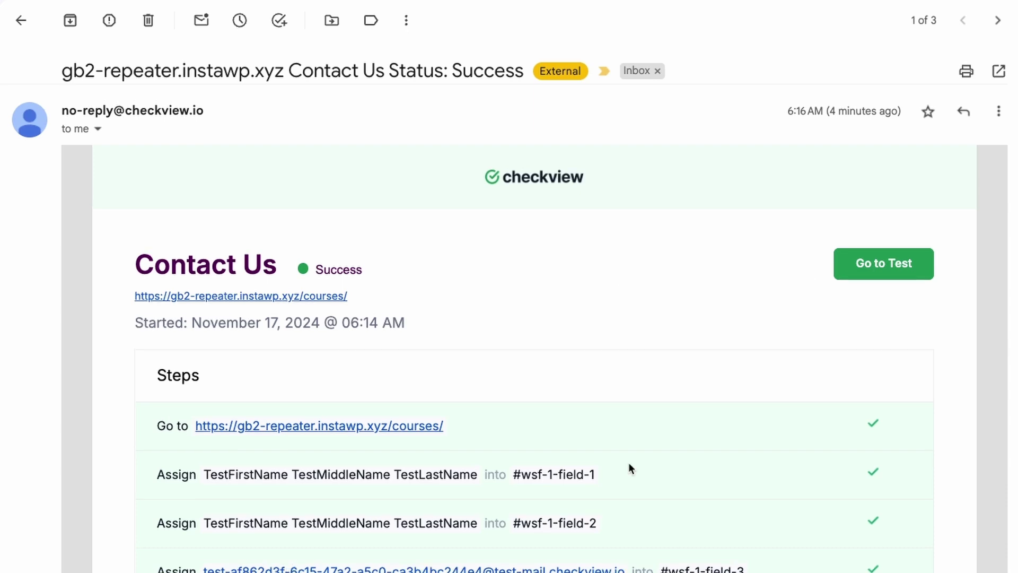
pyautogui.scroll(-1, 629, 462)
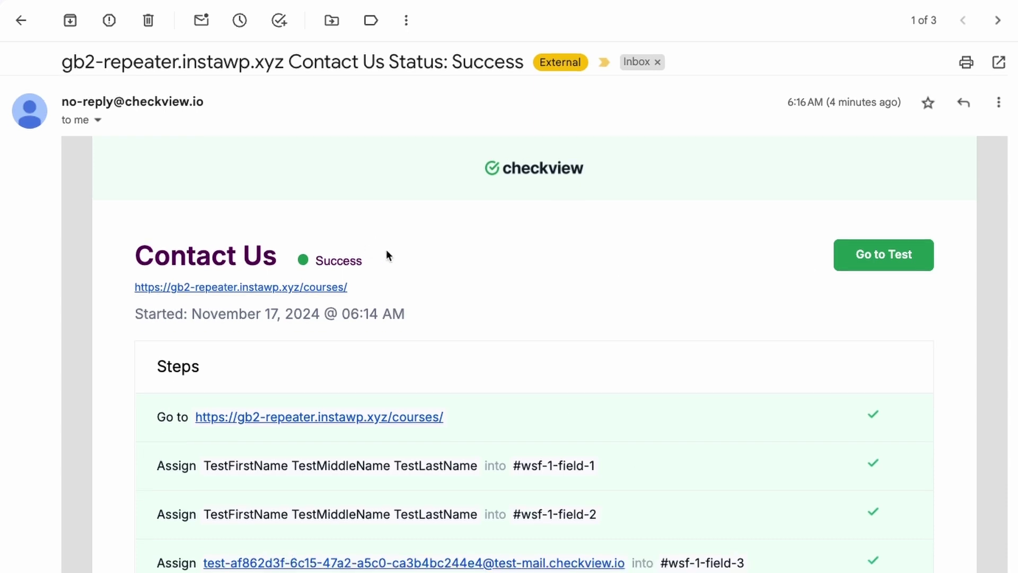
pyautogui.doubleClick(339, 260)
pyautogui.click(450, 265)
pyautogui.scroll(-5, 562, 383)
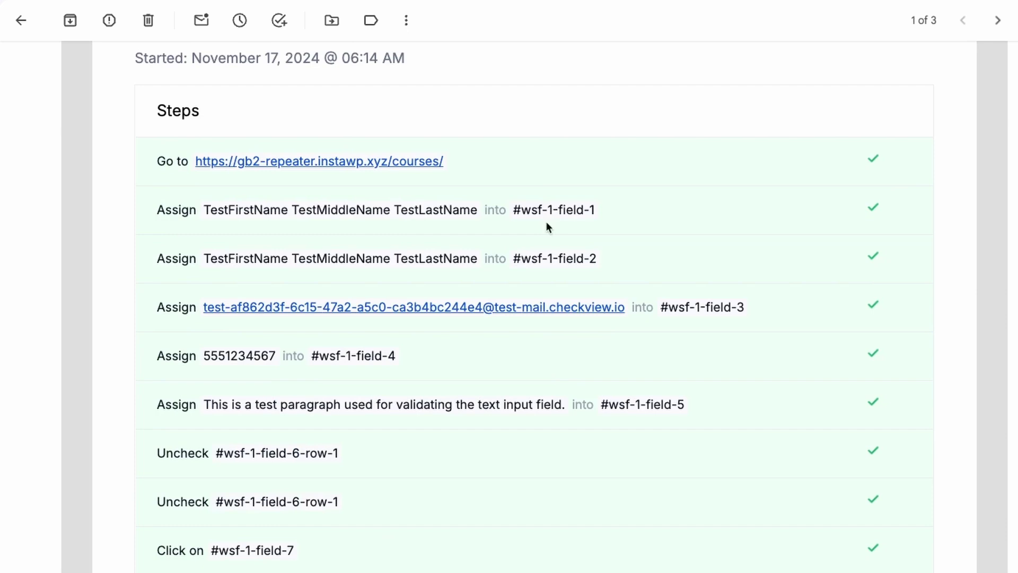
pyautogui.scroll(-4, 609, 538)
pyautogui.scroll(10, 610, 537)
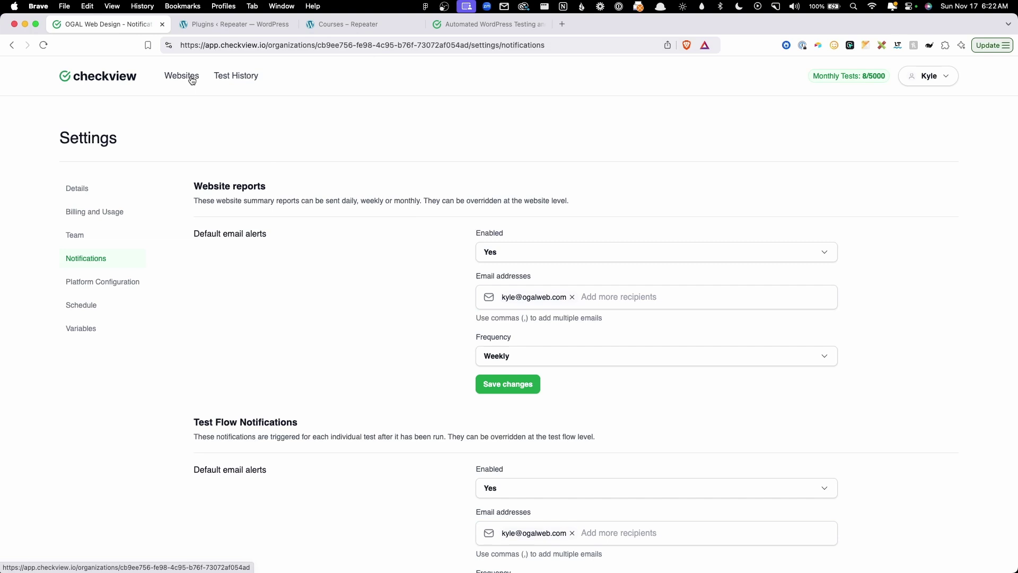
# - Go back to the websites list in CheckView, open the Repeater website and start adding a test flow
pyautogui.click(187, 77)
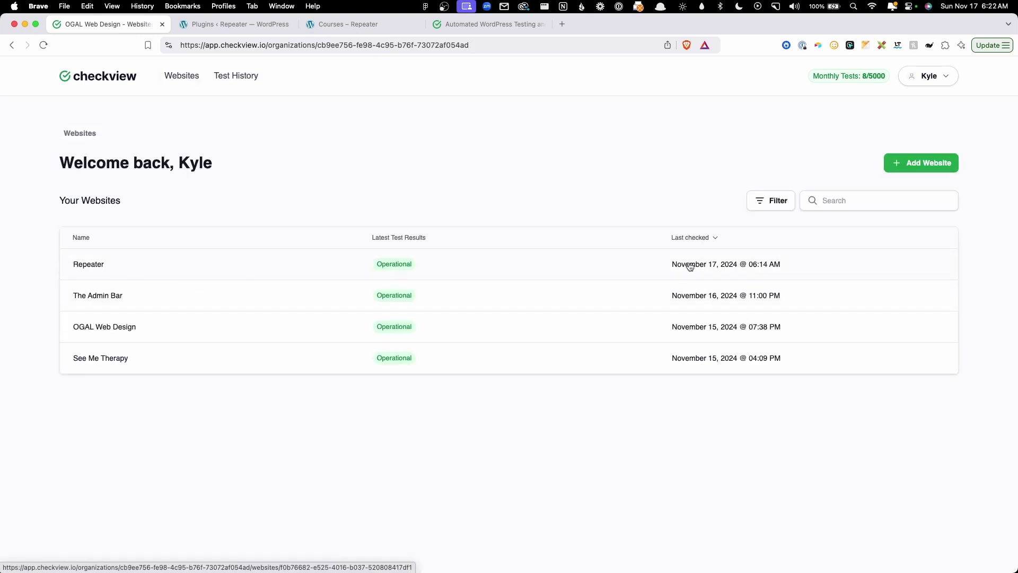
pyautogui.click(482, 264)
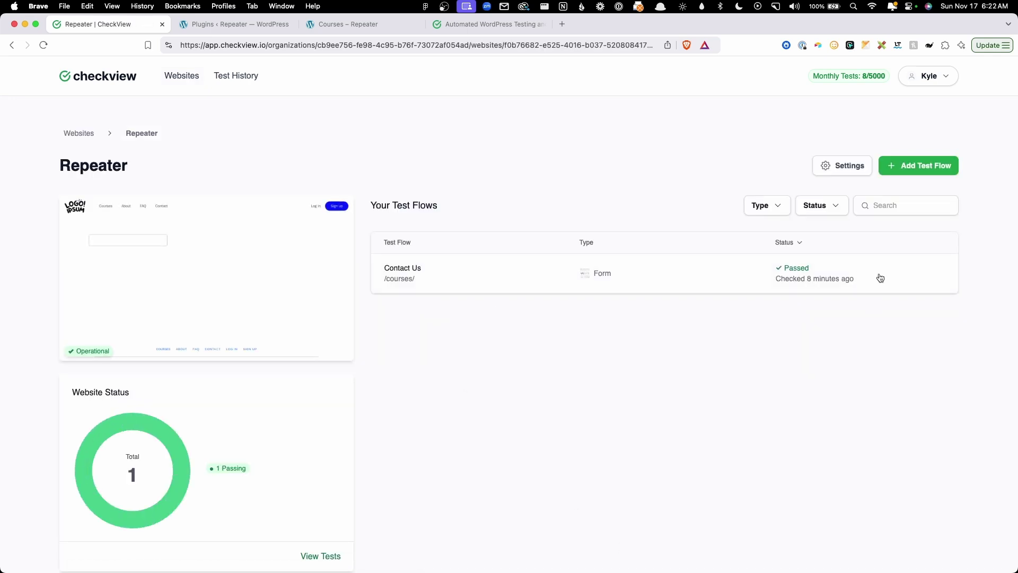
pyautogui.click(909, 169)
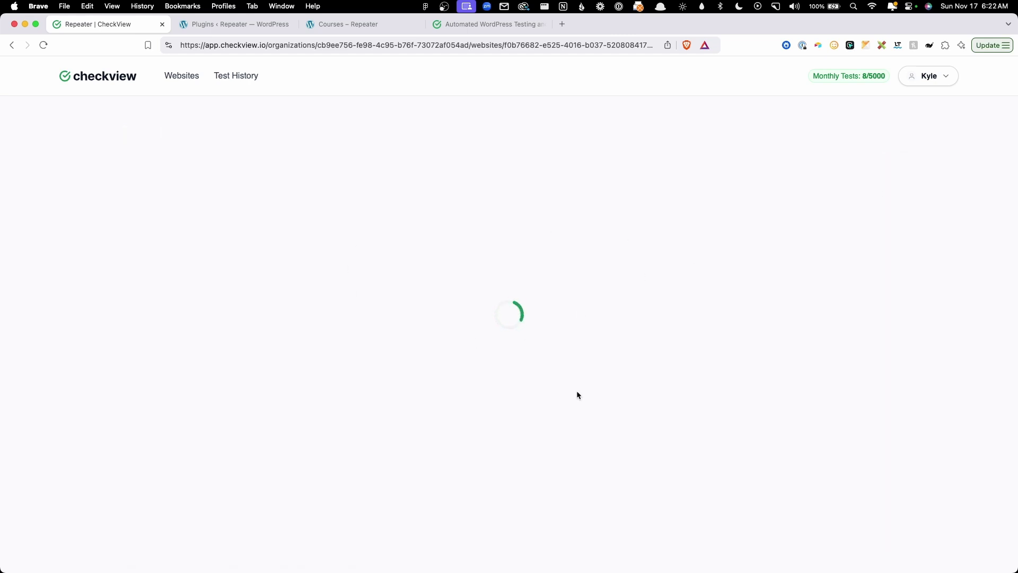